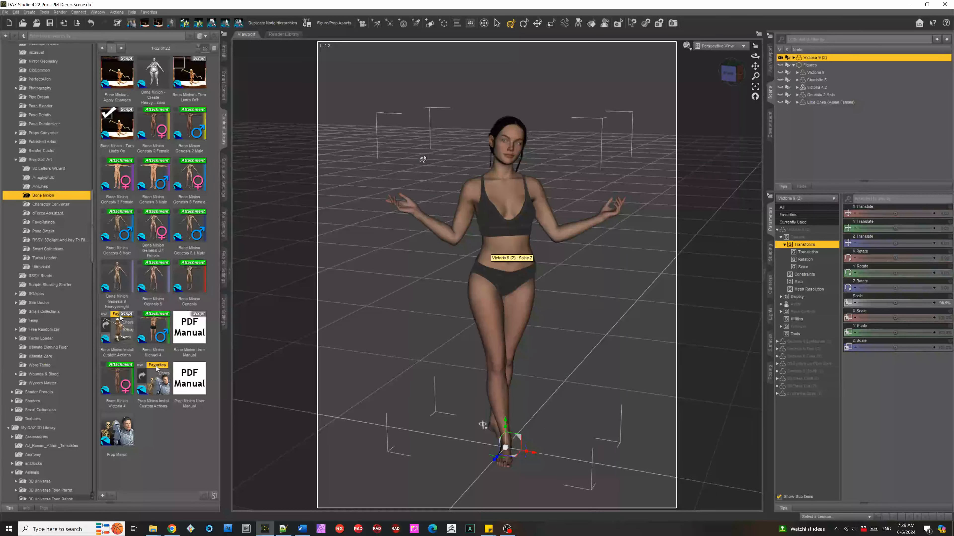
# Try loading the ACIceAxelHand prop directly onto Victoria 9 (2), and delete the loaded ice axe
pyautogui.click(224, 90)
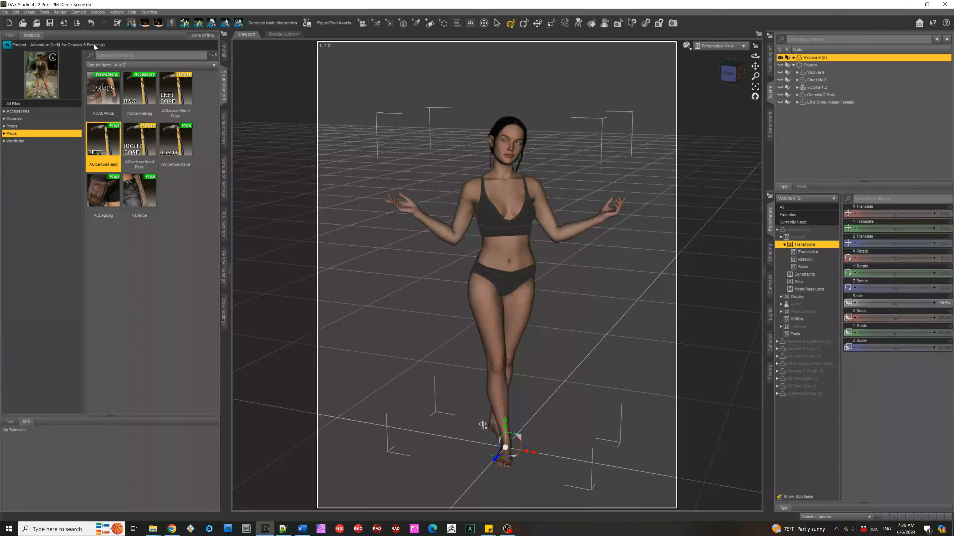
pyautogui.doubleClick(102, 151)
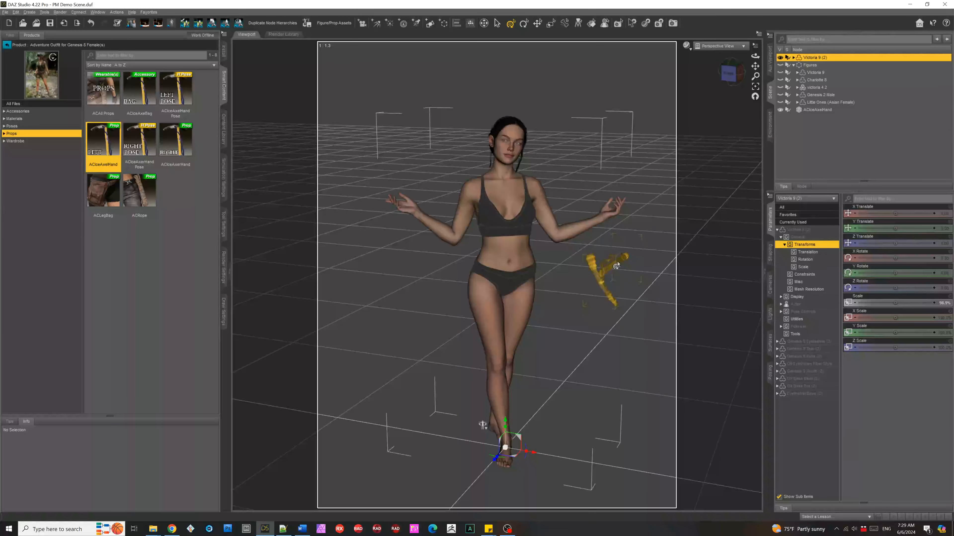
pyautogui.click(611, 266)
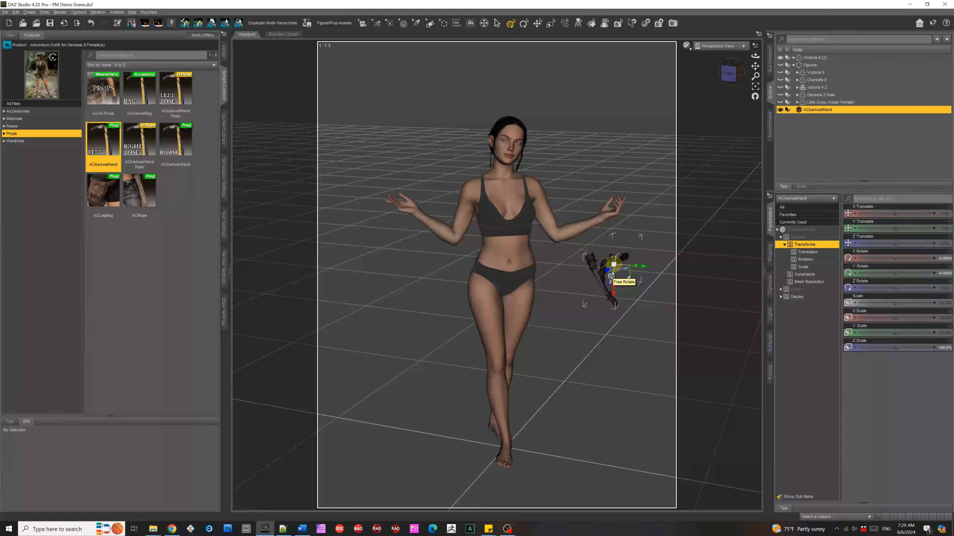
pyautogui.press('Delete')
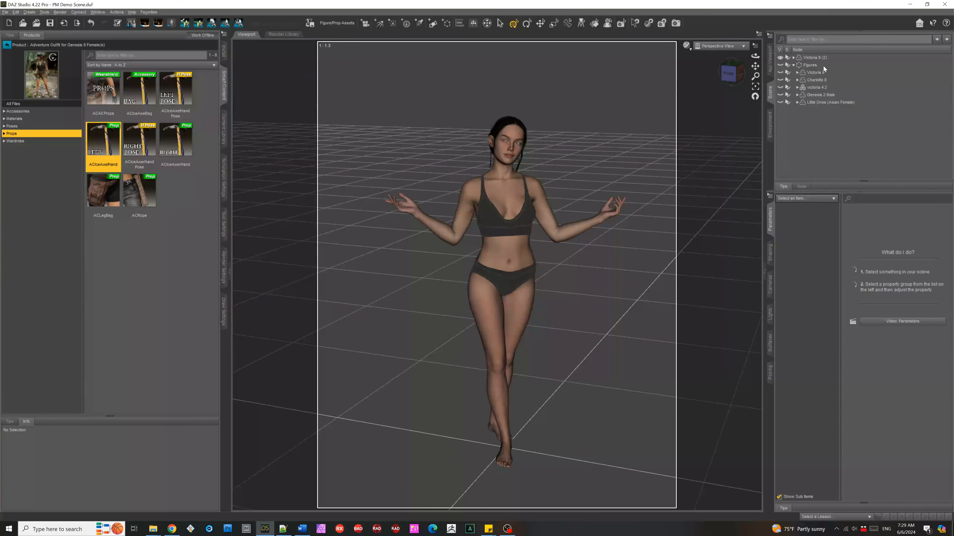
# Create a heavyweight Genesis 8 Female Bone Minion on Victoria 9 (2) and load the ACIceAxelHand prop onto it
pyautogui.click(817, 57)
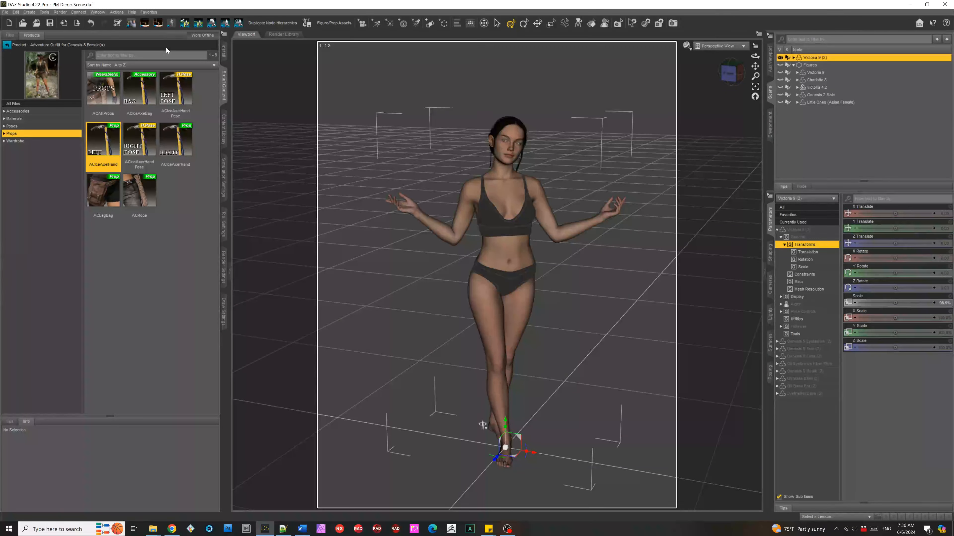
pyautogui.click(171, 24)
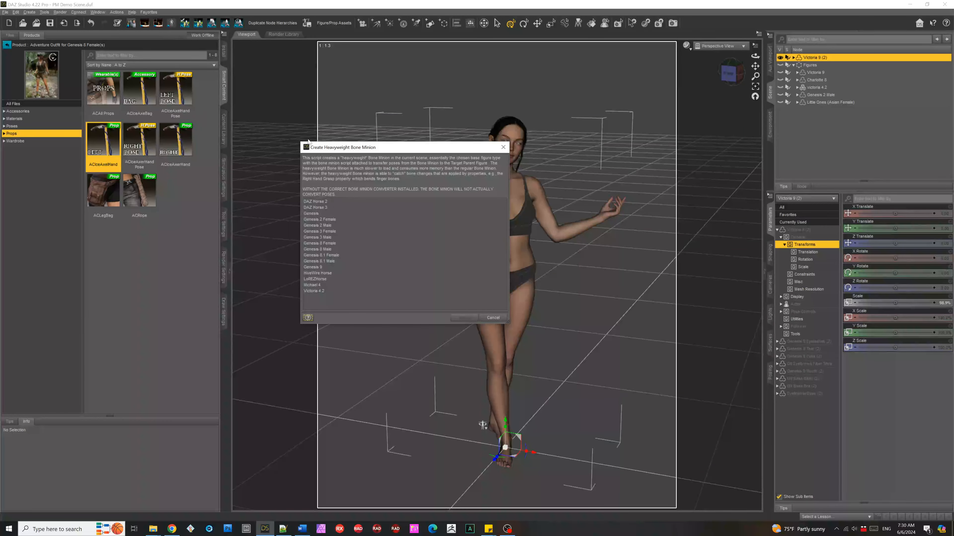
pyautogui.doubleClick(332, 244)
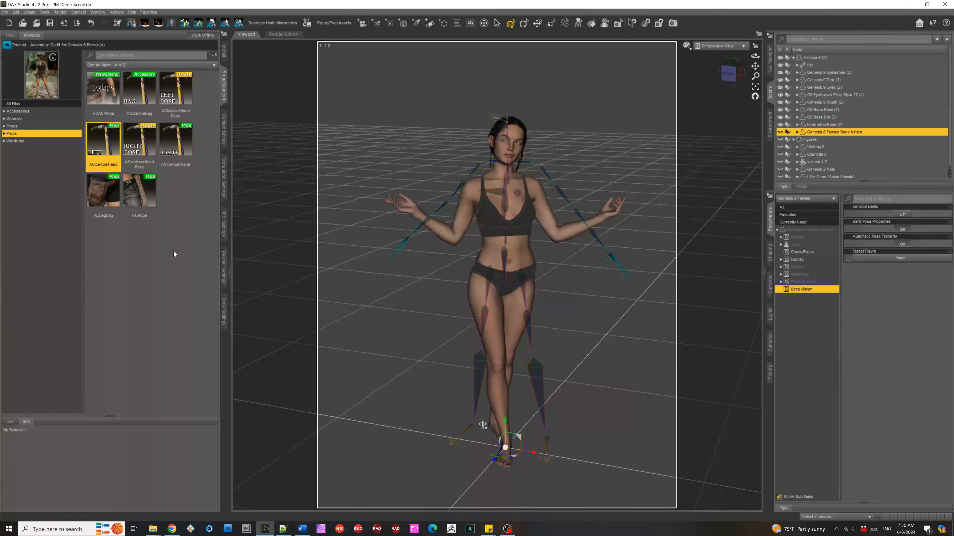
pyautogui.doubleClick(117, 147)
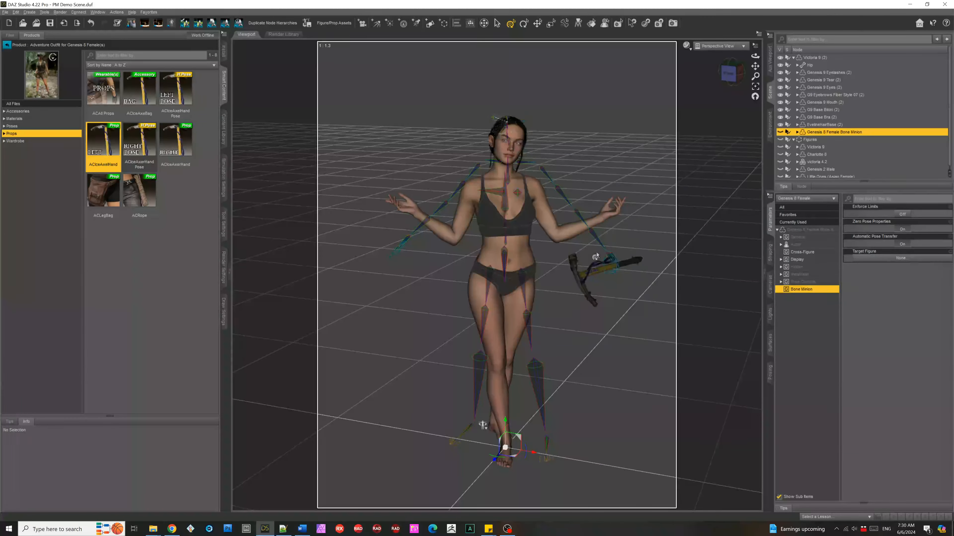
# Run Prop Minion to copy ACIceAxelHand from the Bone Minion to Victoria 9 (2), with clothing items set to No Action
pyautogui.click(224, 143)
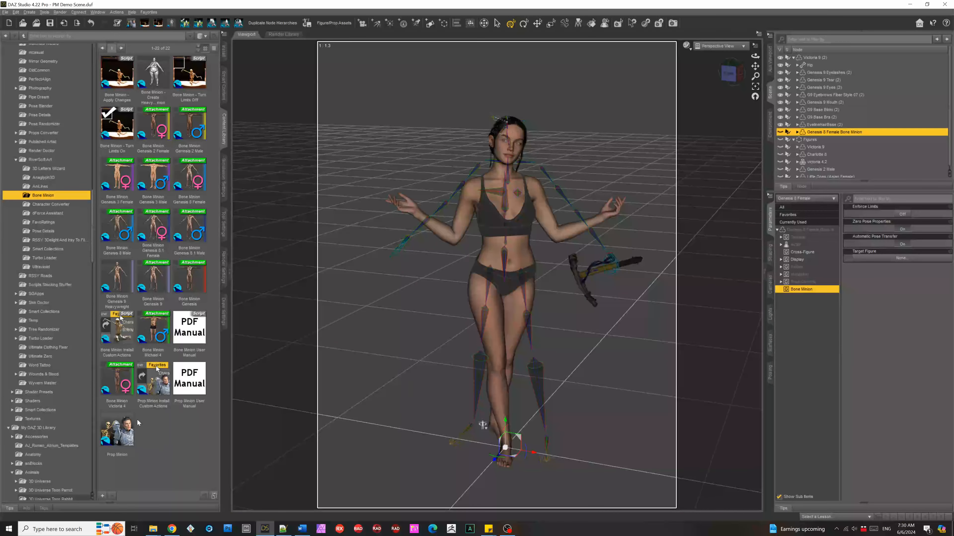
pyautogui.doubleClick(121, 430)
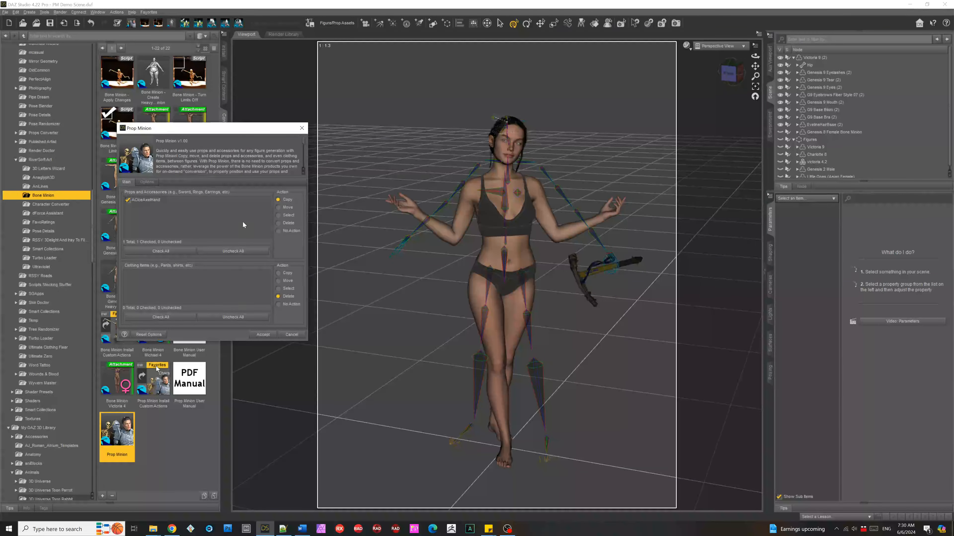
pyautogui.click(285, 202)
pyautogui.click(279, 304)
pyautogui.click(262, 335)
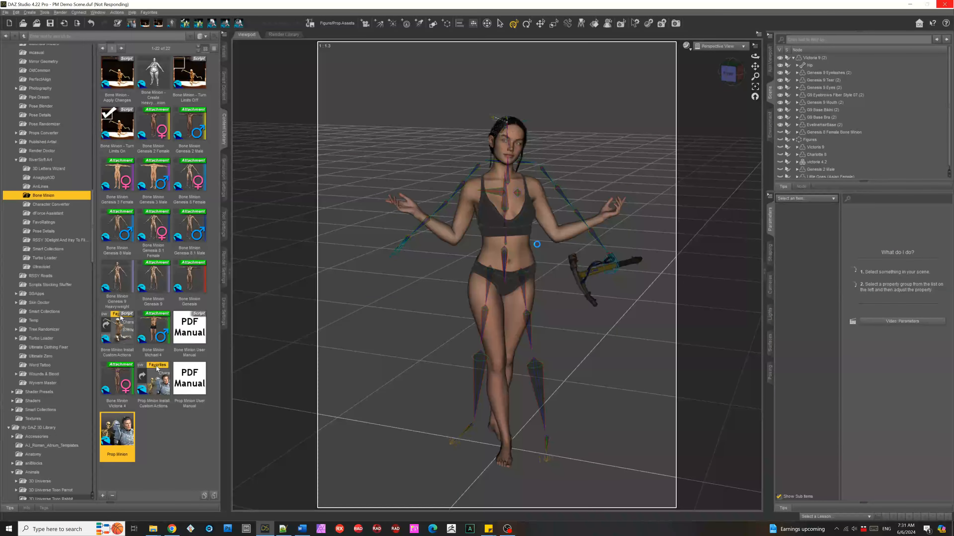
# Select Victoria 9 (2)'s left hand and examine the scene hierarchy for the items parented to it
pyautogui.click(598, 275)
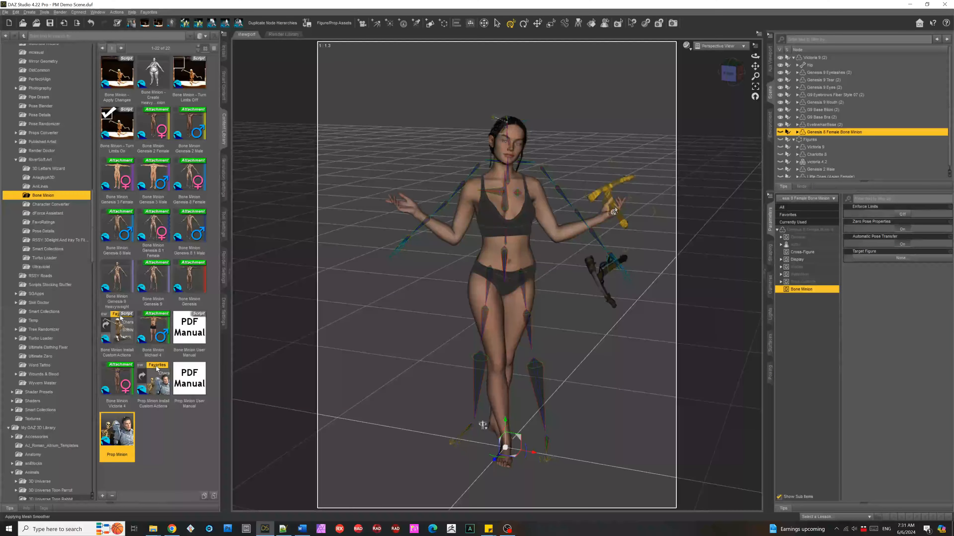
pyautogui.click(603, 213)
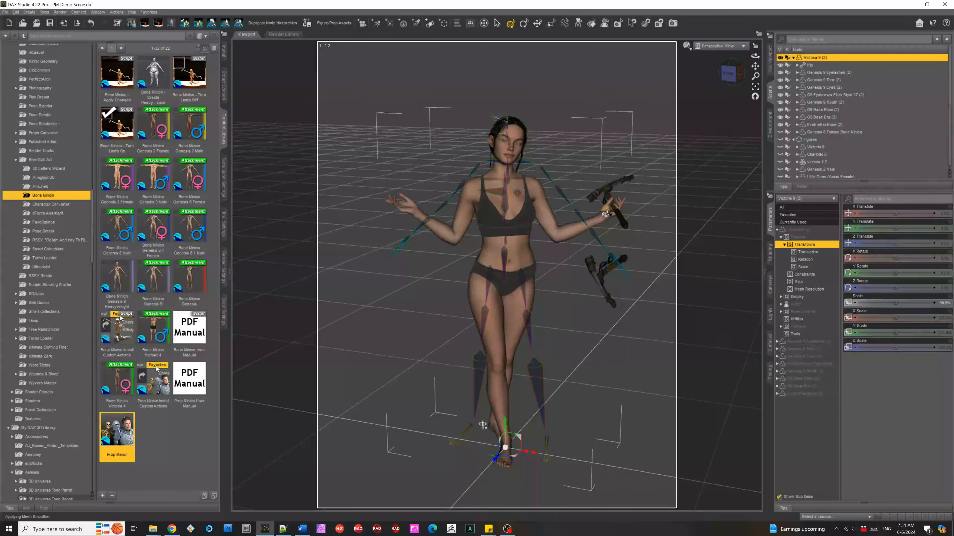
pyautogui.click(605, 214)
pyautogui.scroll(-3, 875, 133)
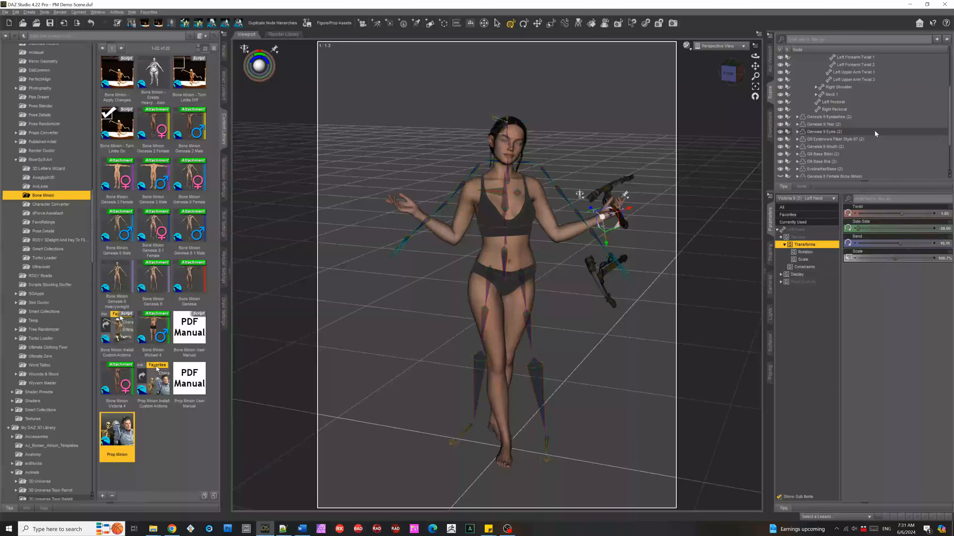
pyautogui.scroll(5, 875, 133)
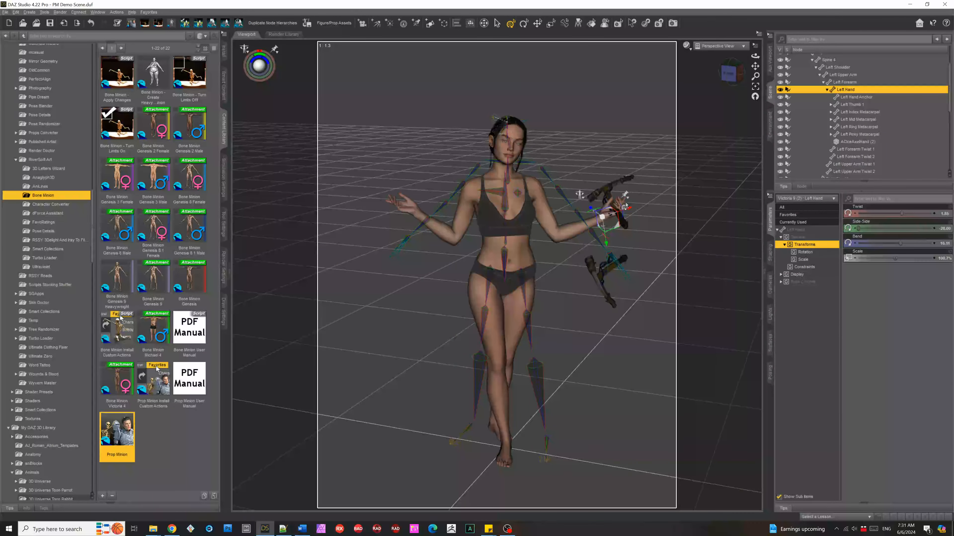
pyautogui.scroll(-10, 852, 118)
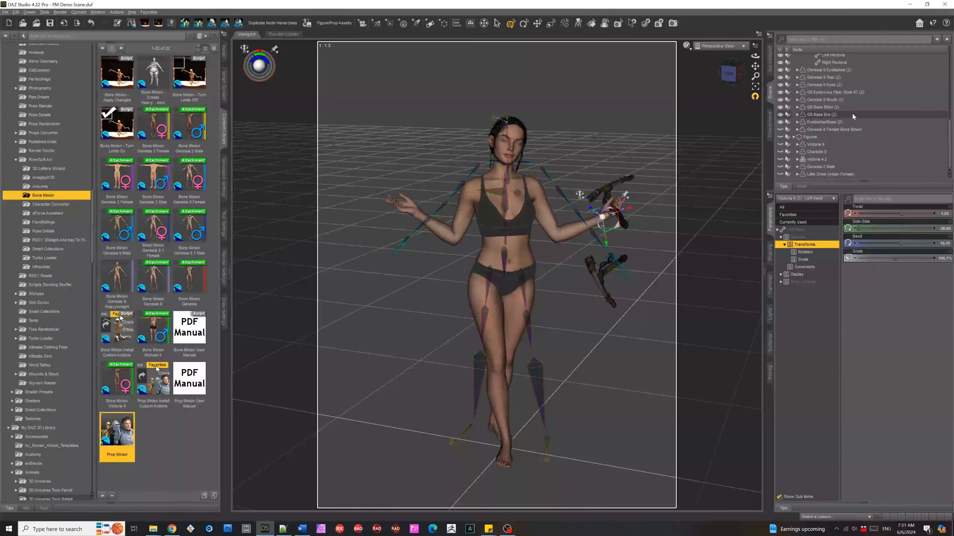
# Apply the ACIceAxelHand Pose to the Genesis 8 Female Bone Minion and transfer the pose to Victoria 9 (2) with Bone Minion Apply Changes
pyautogui.click(825, 130)
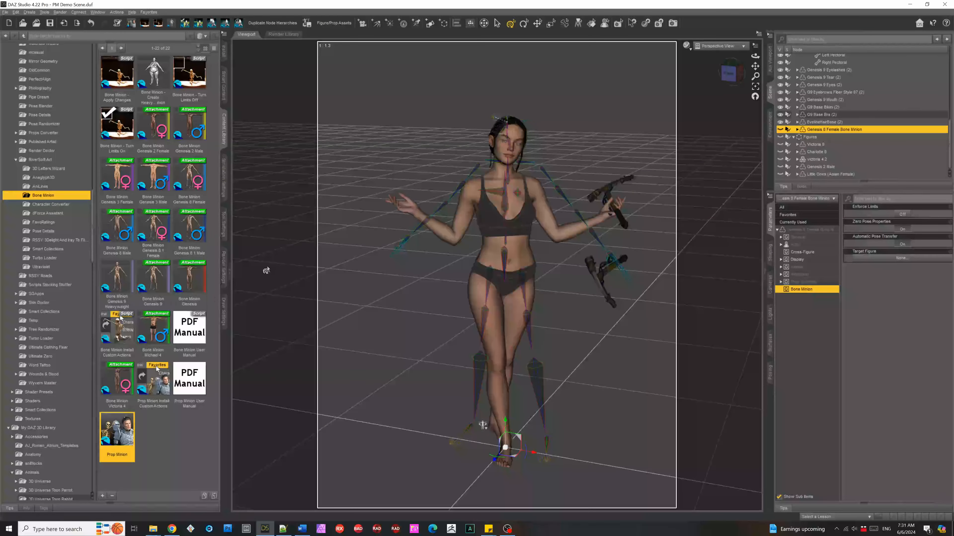
pyautogui.click(225, 94)
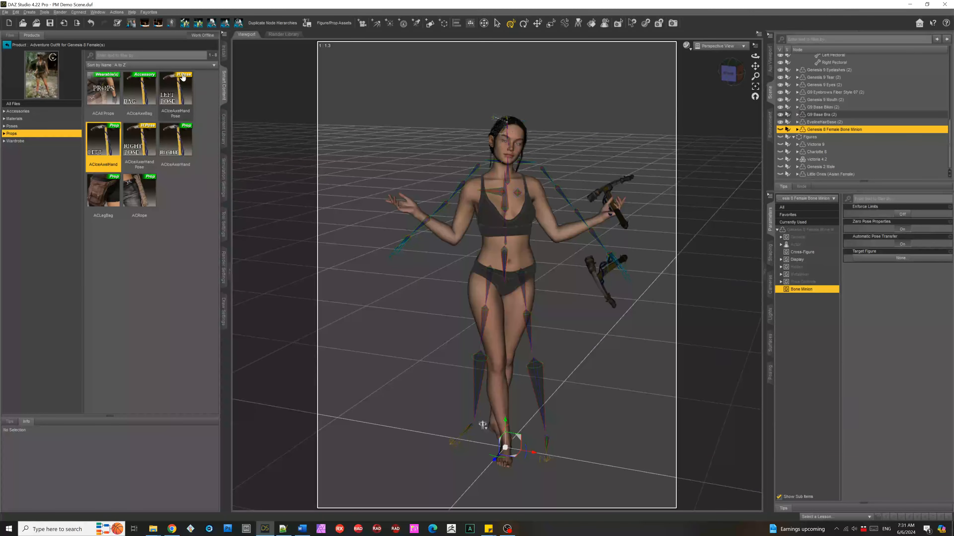
pyautogui.moveTo(183, 78)
pyautogui.doubleClick(177, 87)
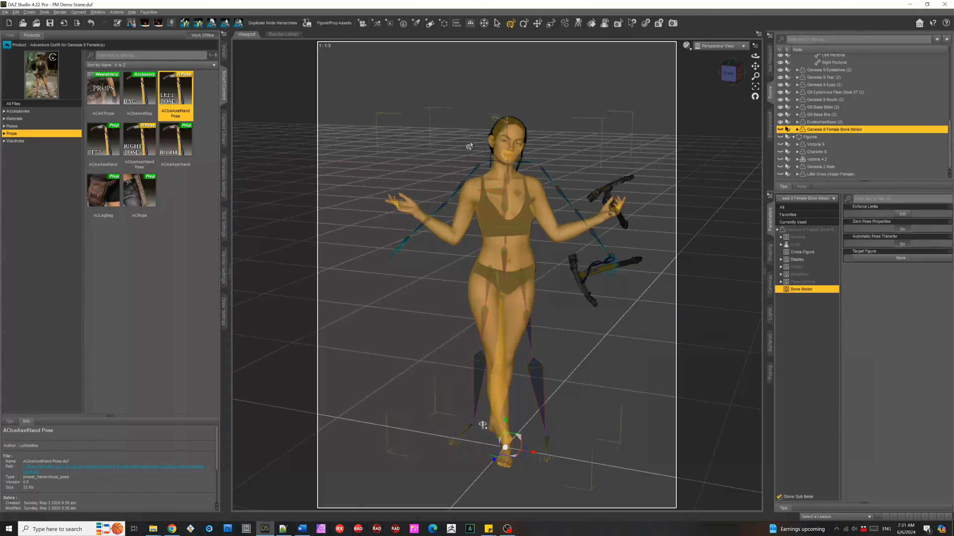
pyautogui.click(145, 25)
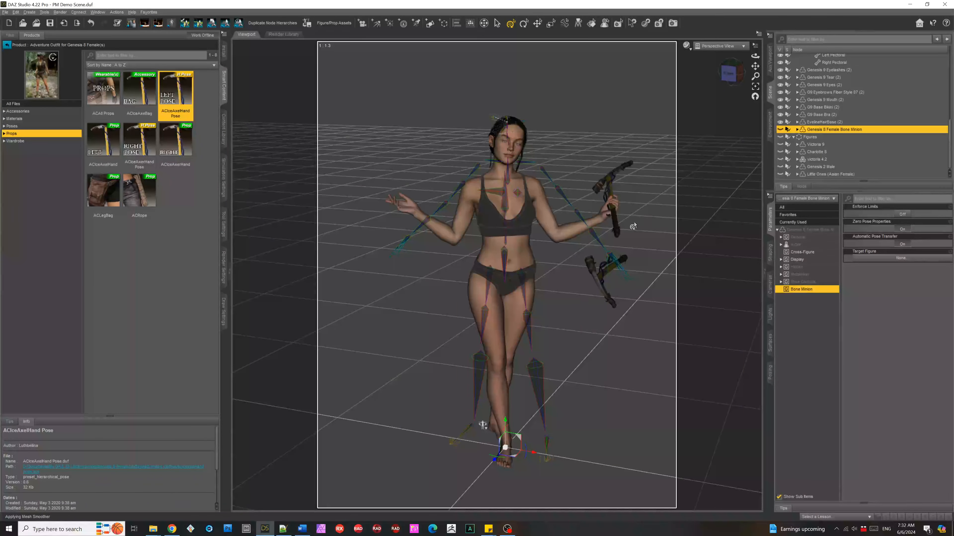
# Delete the copied ice axe from Victoria 9 (2)'s left hand
pyautogui.moveTo(737, 82)
pyautogui.mouseDown()
pyautogui.moveTo(693, 90)
pyautogui.moveTo(719, 79)
pyautogui.mouseUp()
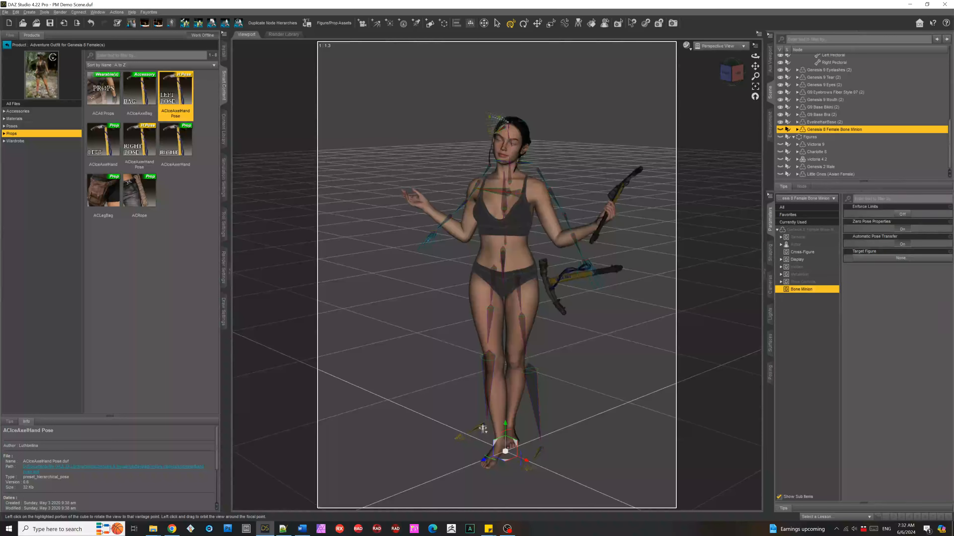
pyautogui.click(627, 184)
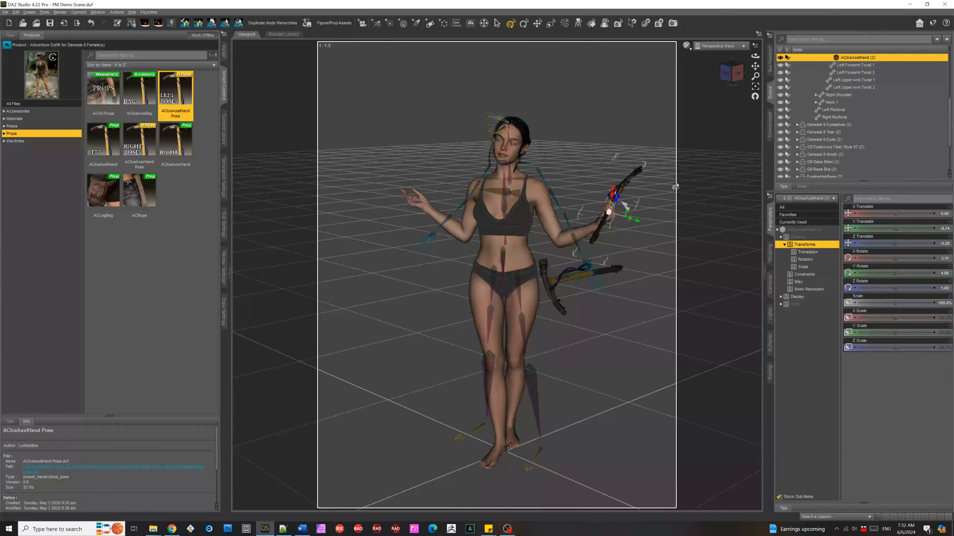
pyautogui.press('Delete')
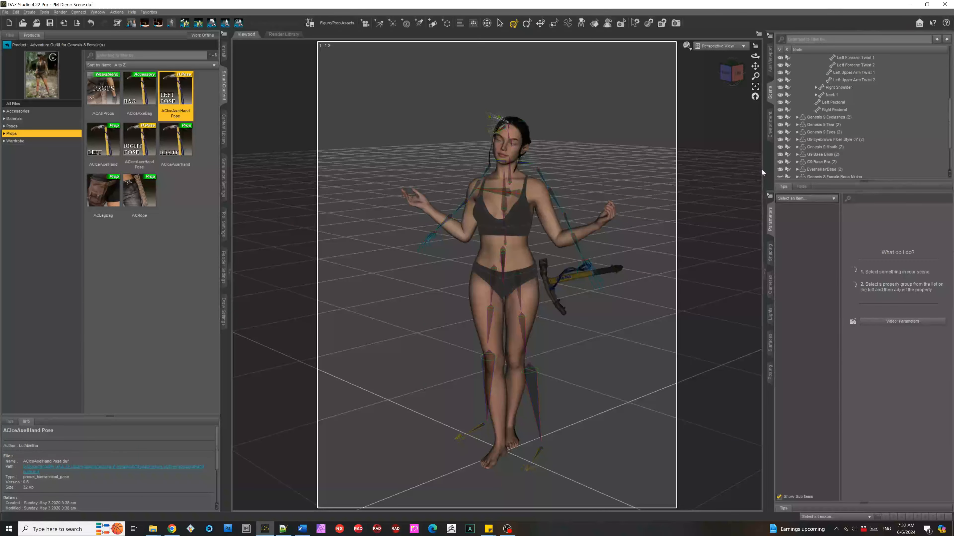
# Hide Victoria 9 (2), collapse its hierarchy, and show the Figures group with all its characters
pyautogui.scroll(6, 853, 134)
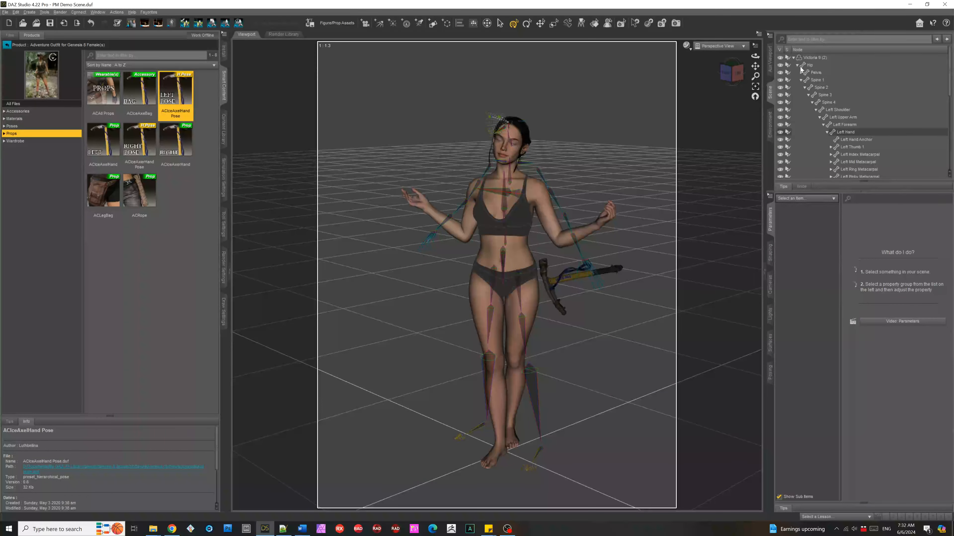
pyautogui.click(779, 58)
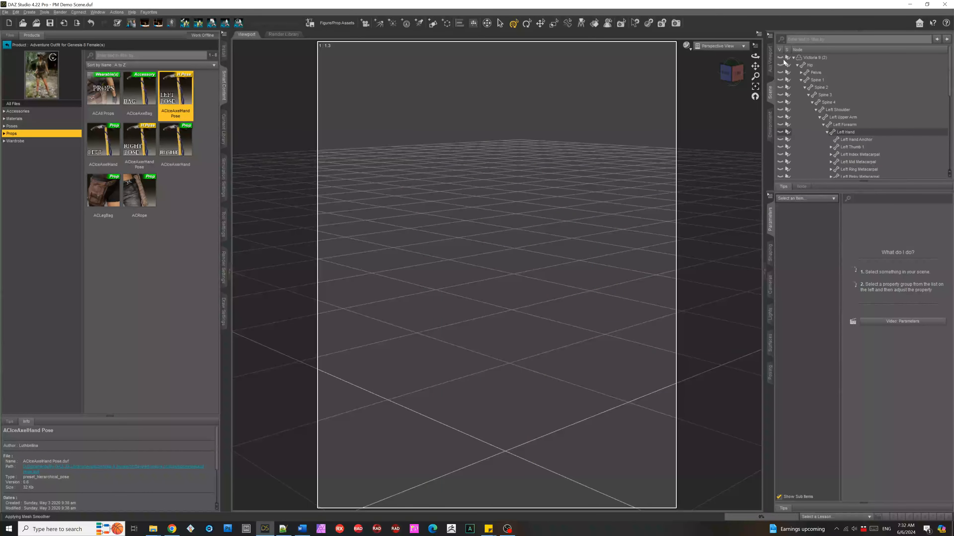
pyautogui.click(793, 57)
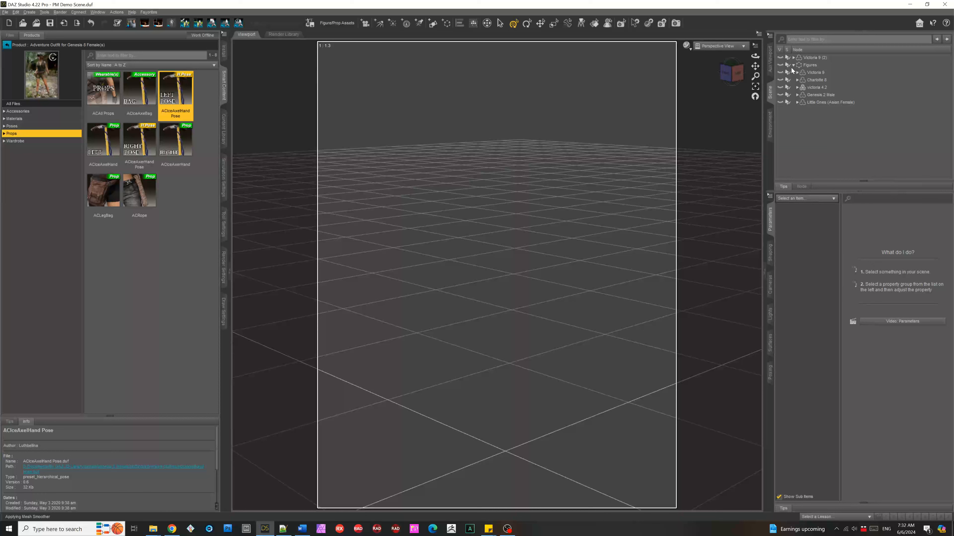
pyautogui.click(780, 65)
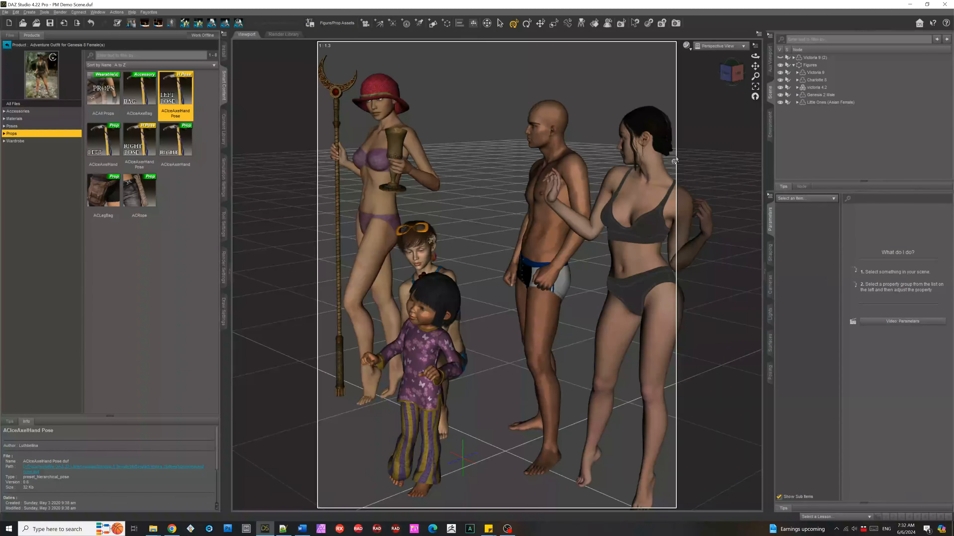
pyautogui.moveTo(732, 72)
pyautogui.mouseDown()
pyautogui.moveTo(756, 78)
pyautogui.moveTo(739, 73)
pyautogui.mouseUp()
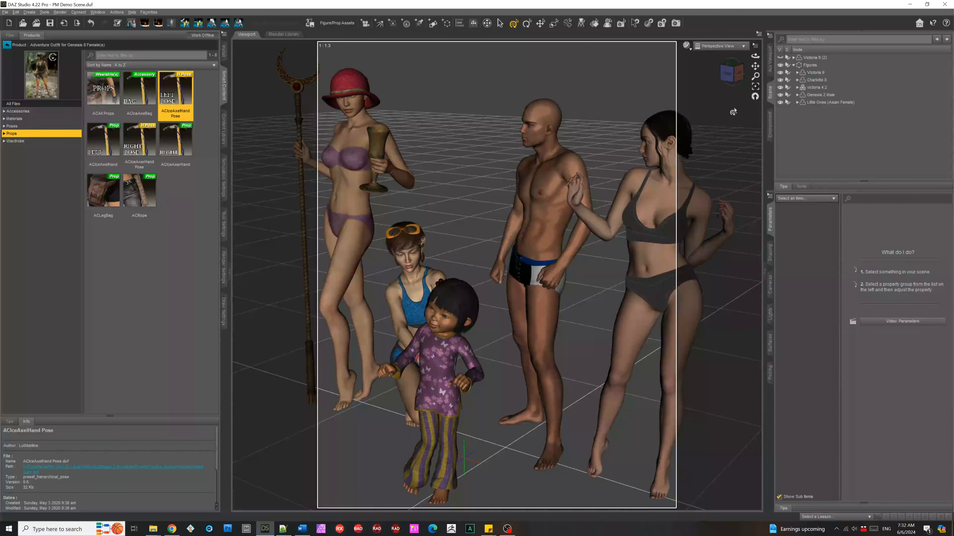
pyautogui.scroll(-2, 710, 114)
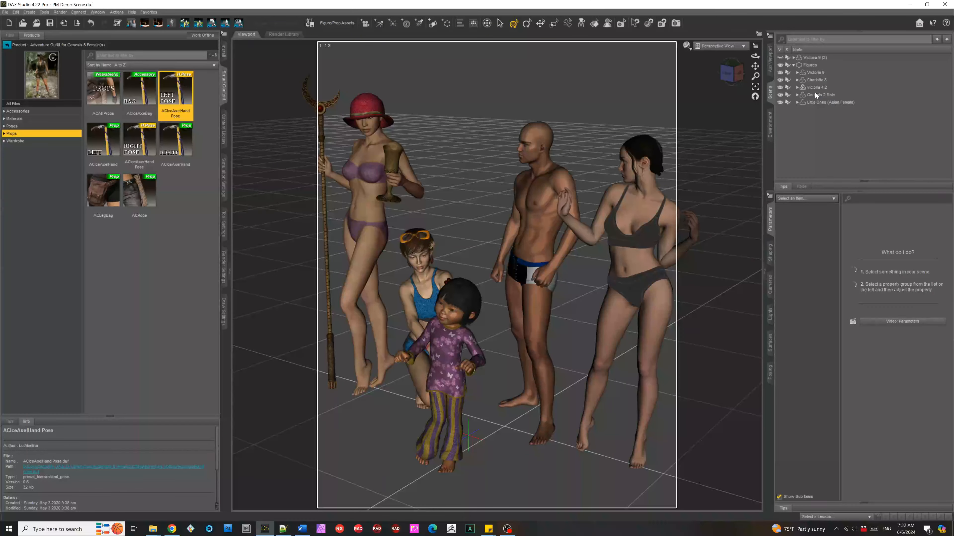
# Copy all props and accessories from Charlotte 8 to Little Ones (Asian Female) with Prop Minion, leaving the clothing items at No Action
pyautogui.click(821, 81)
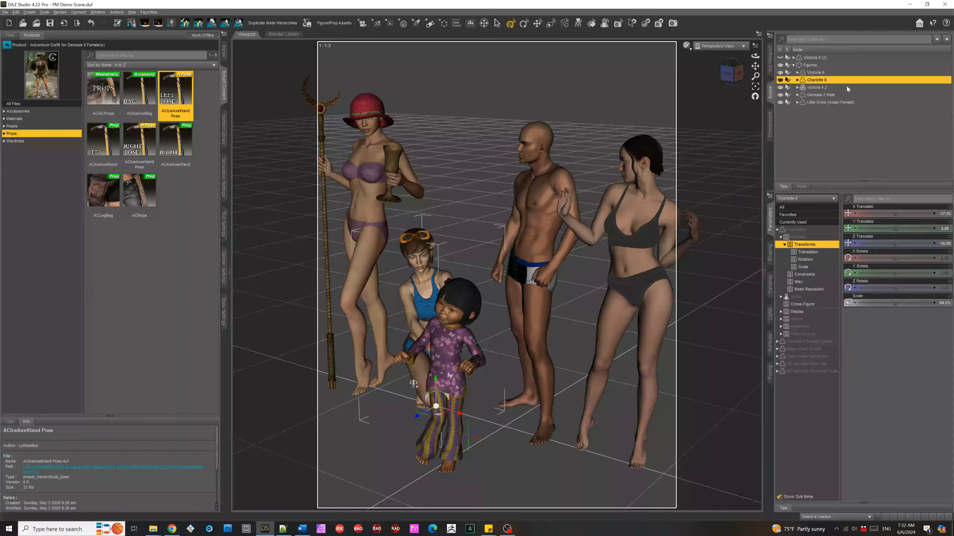
pyautogui.keyDown('ctrl'); pyautogui.click(819, 102); pyautogui.keyUp('ctrl')
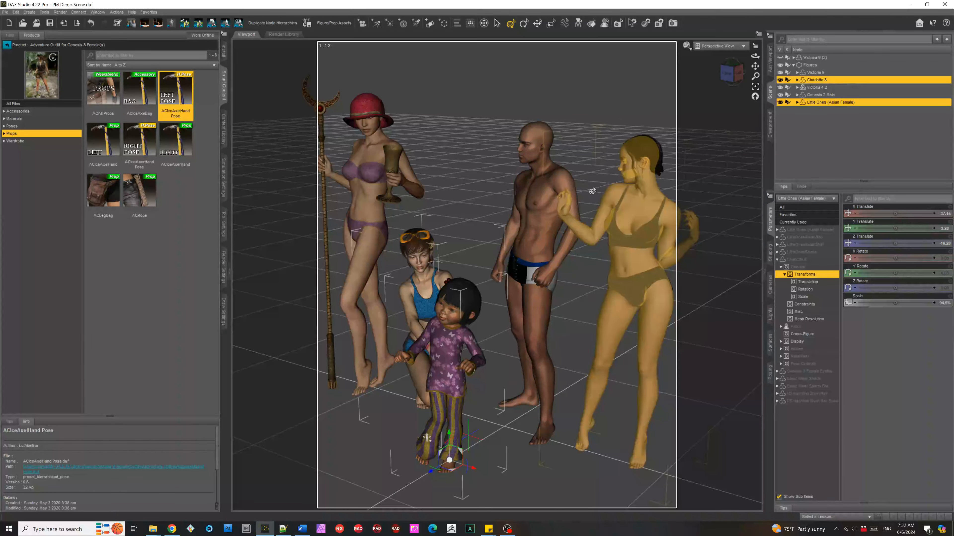
pyautogui.click(223, 132)
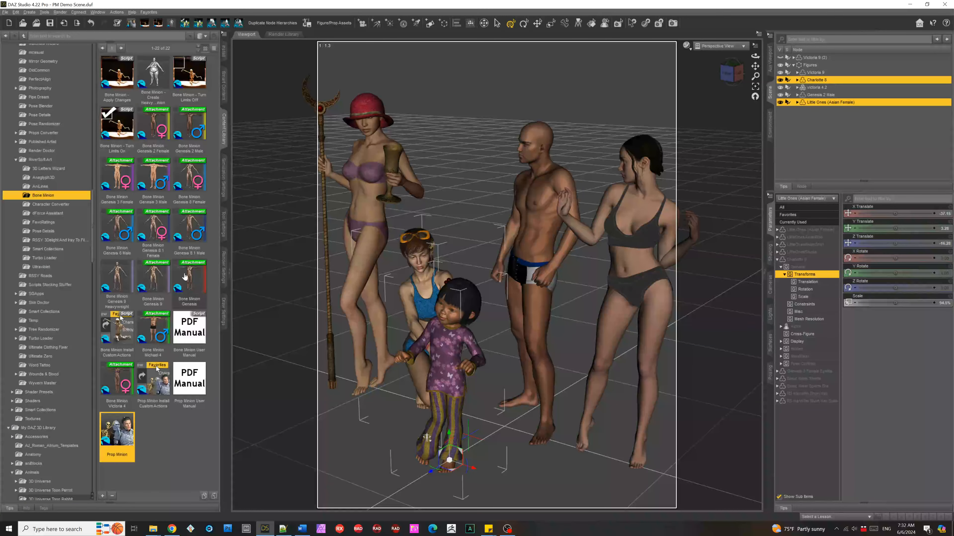
pyautogui.doubleClick(125, 429)
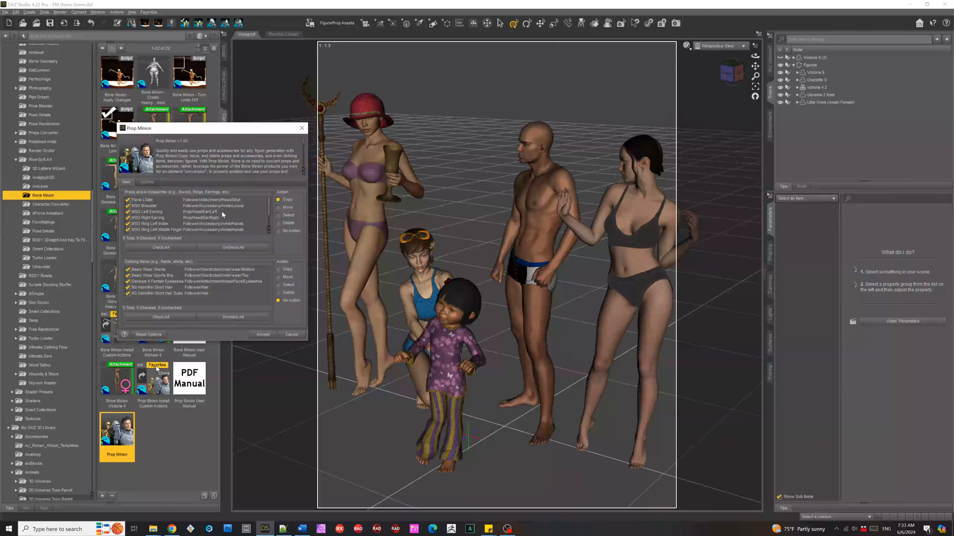
pyautogui.scroll(-1, 204, 217)
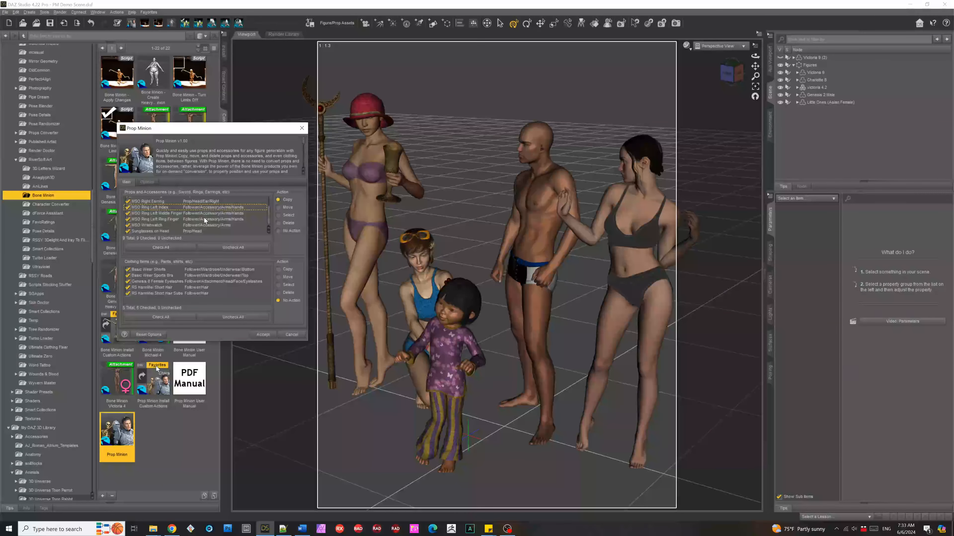
pyautogui.scroll(1, 203, 218)
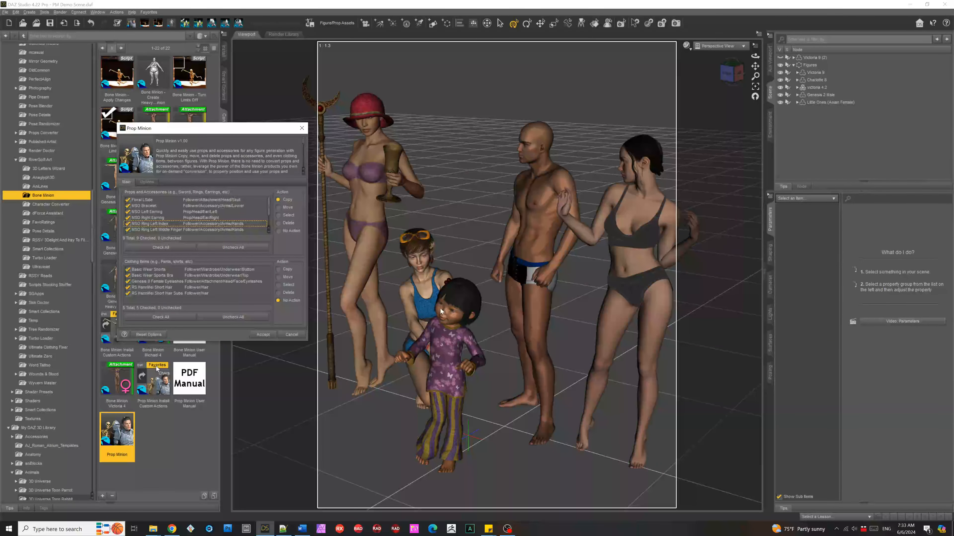
pyautogui.click(258, 335)
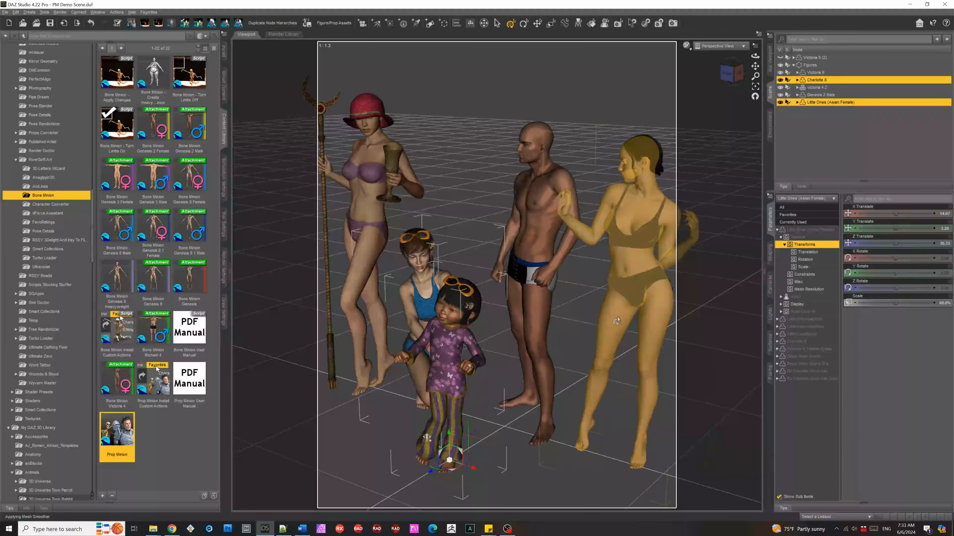
# Examine the copied sunglasses, floral hair piece, earring and left-hand rings on Little Ones (Asian Female) up close
pyautogui.click(469, 294)
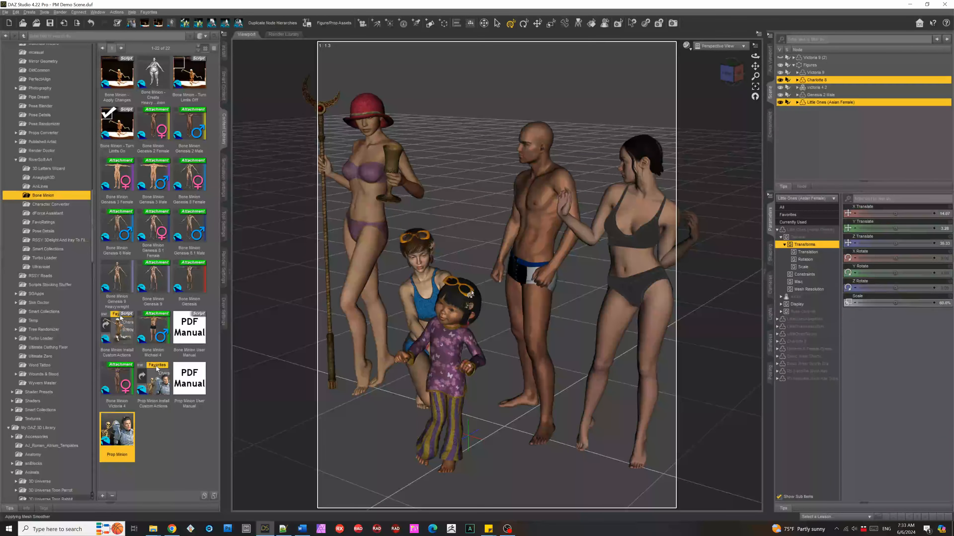
pyautogui.press('f')
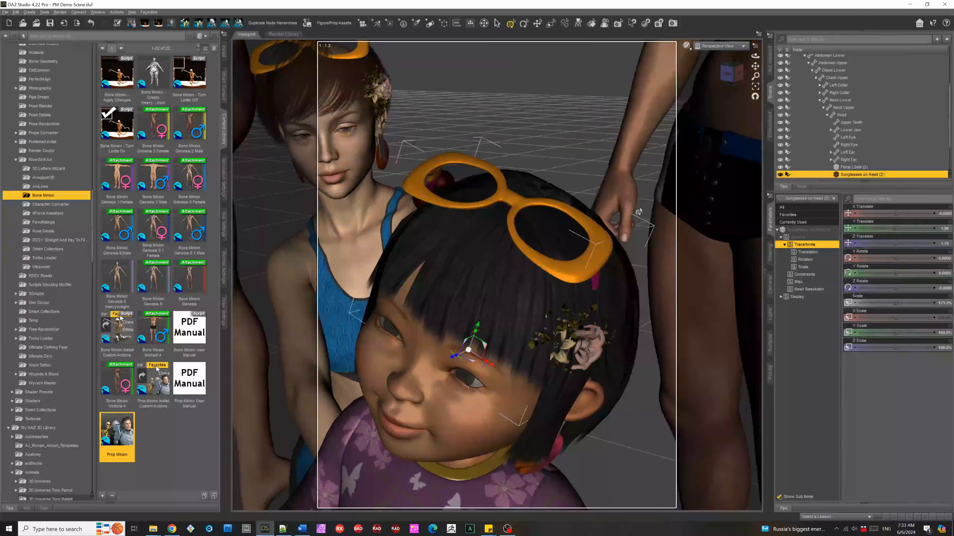
pyautogui.scroll(-5, 512, 359)
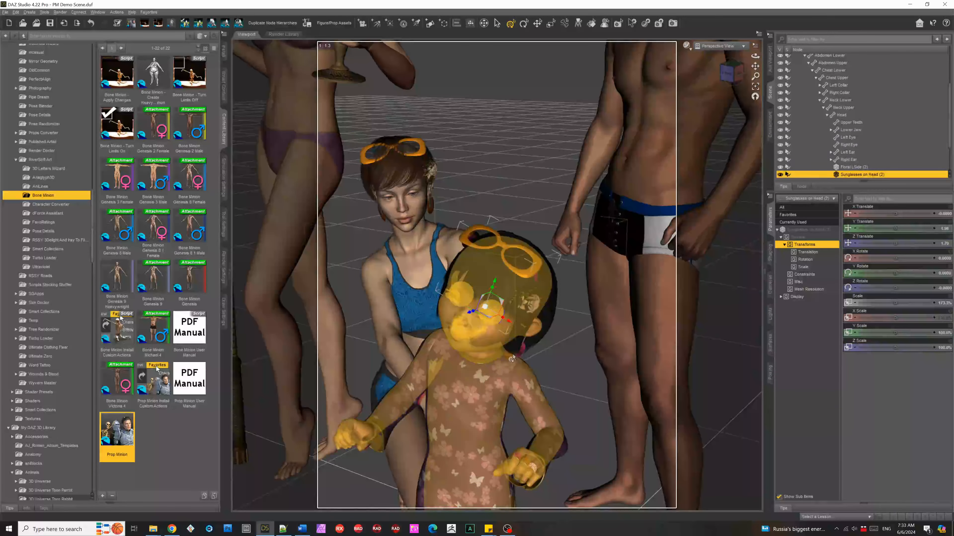
pyautogui.click(512, 358)
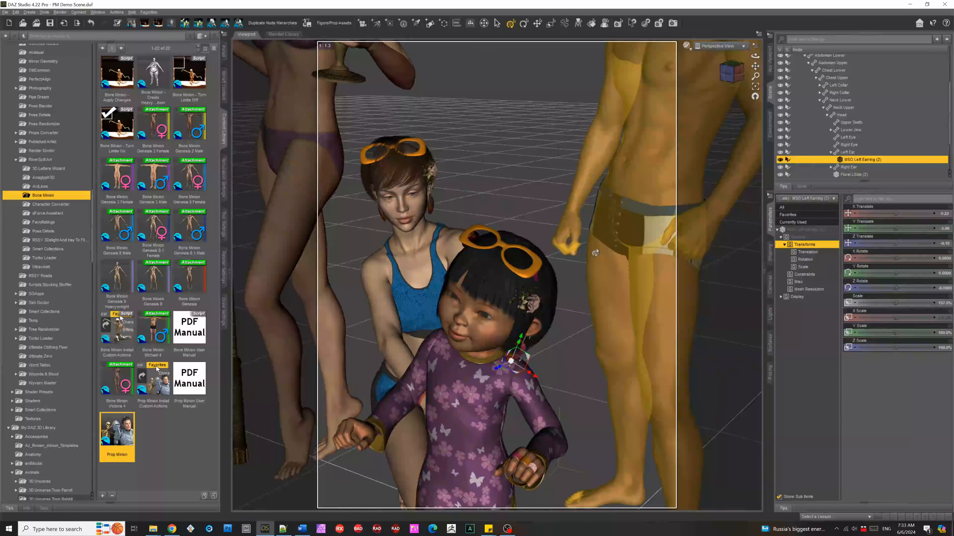
pyautogui.moveTo(737, 68); pyautogui.dragTo(694, 142)
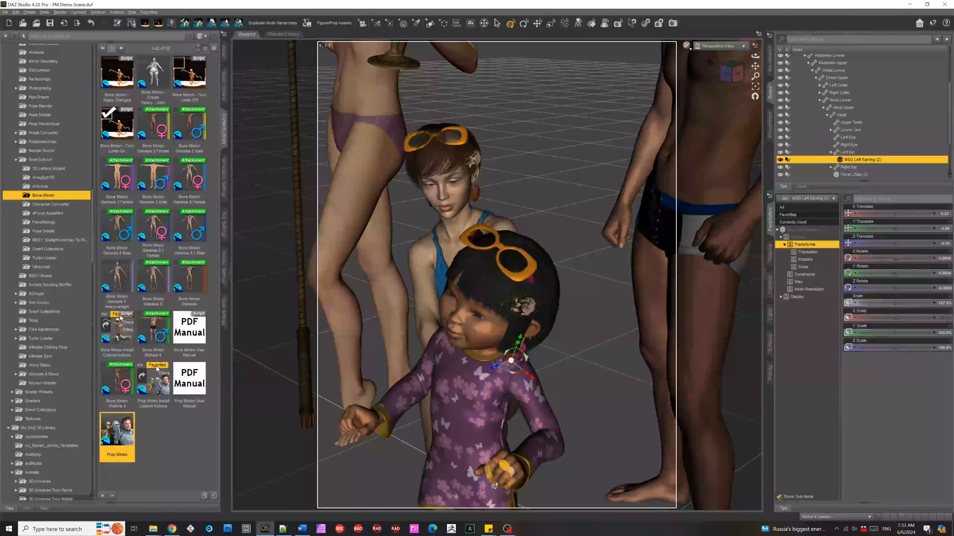
pyautogui.click(485, 376)
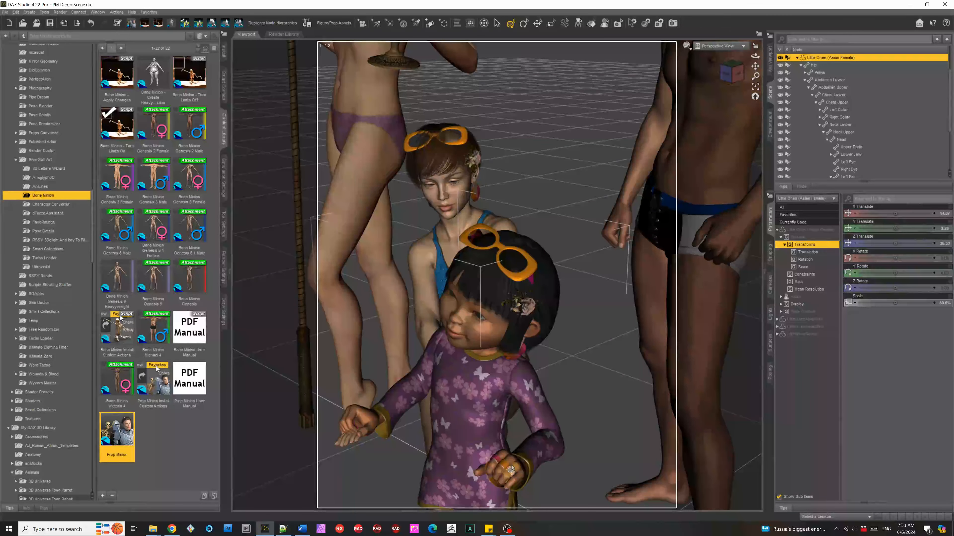
pyautogui.hotkey('ctrl', 'f')
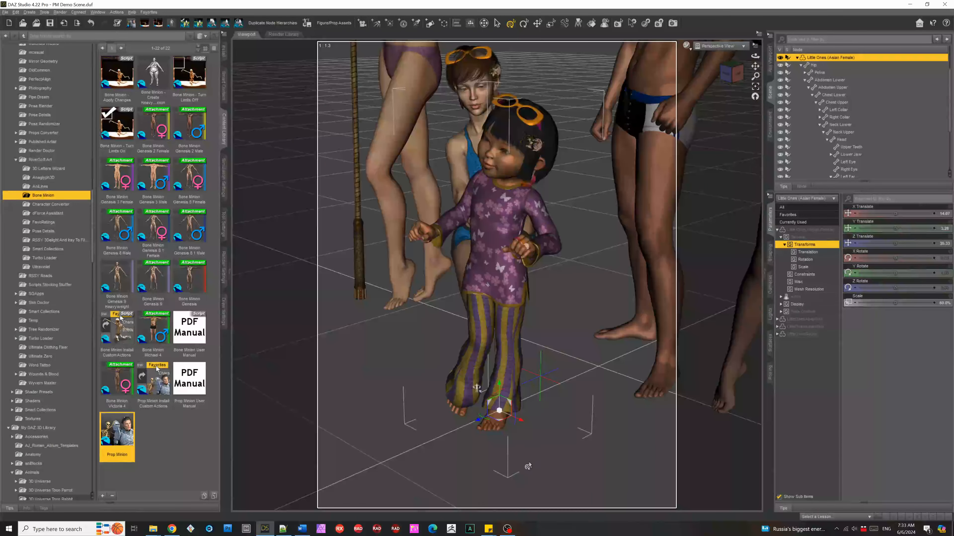
pyautogui.click(530, 254)
pyautogui.hotkey('ctrl', 'f')
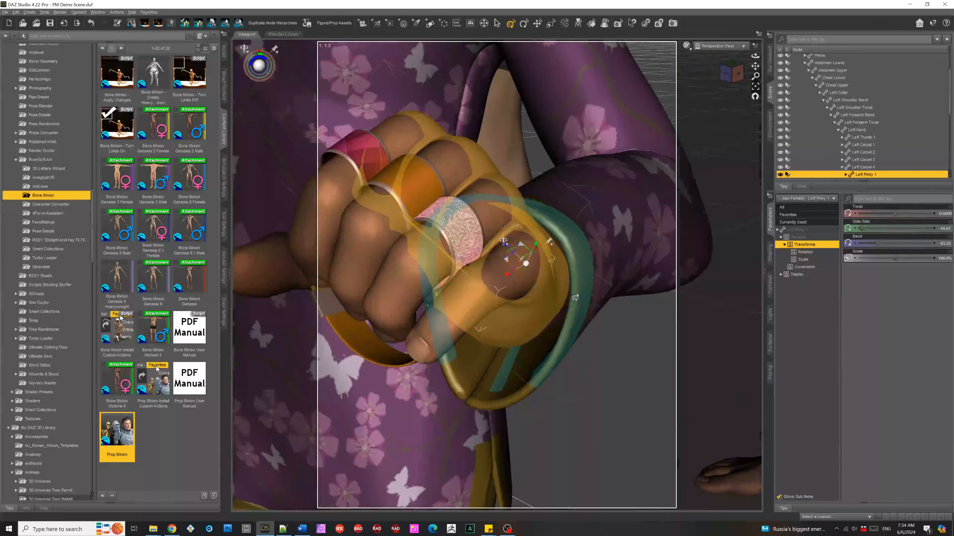
pyautogui.scroll(-10, 575, 297)
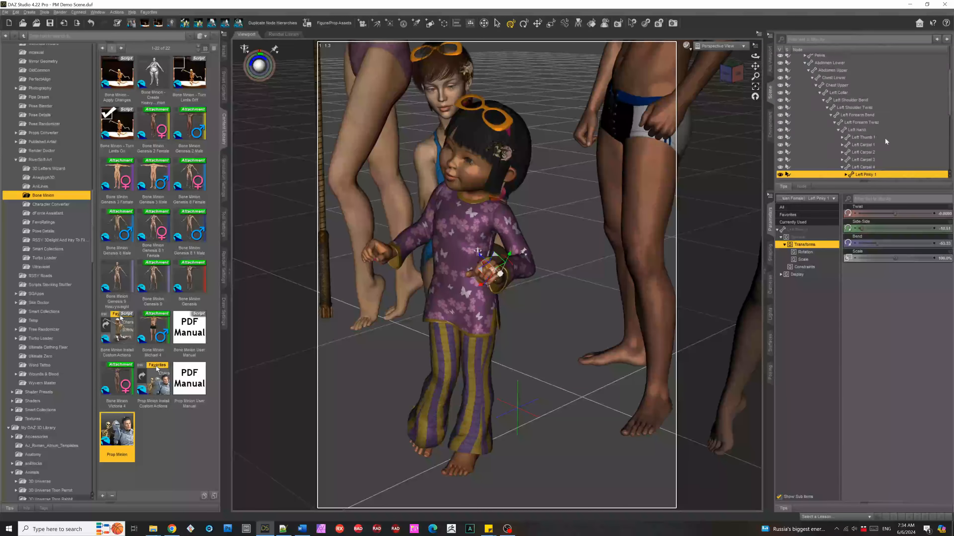
# Select all props and accessories on Little Ones (Asian Female) using Prop Minion's Select action, and review the selected items in the scene hierarchy
pyautogui.scroll(3, 886, 141)
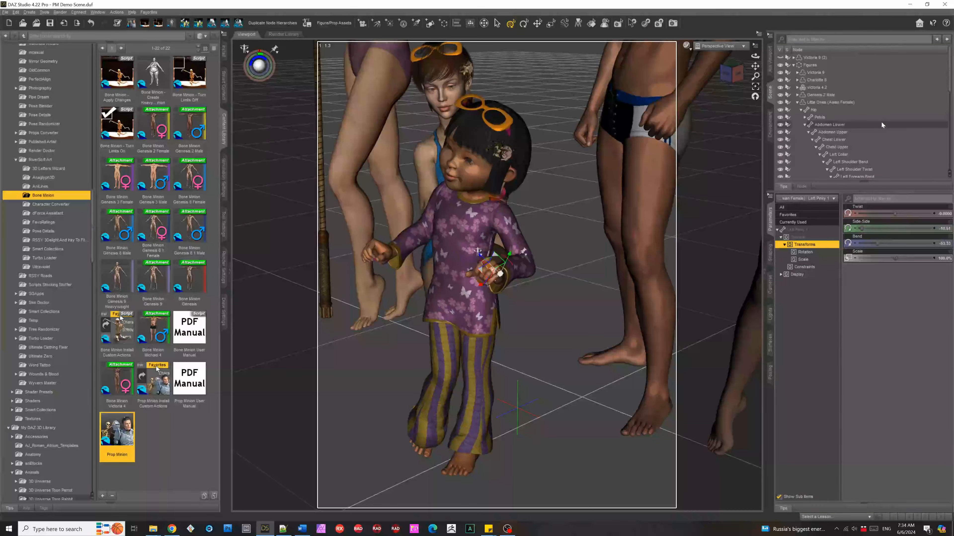
pyautogui.click(797, 102)
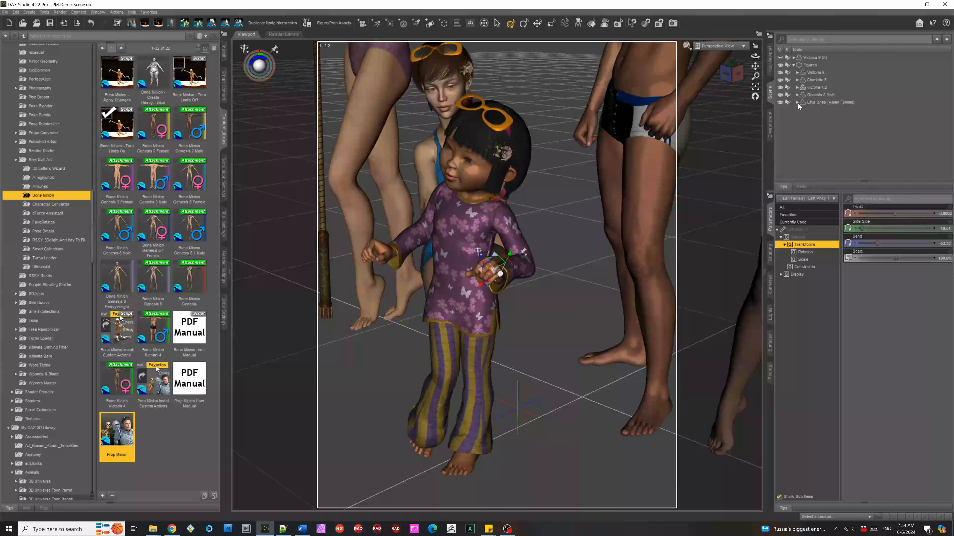
pyautogui.click(811, 103)
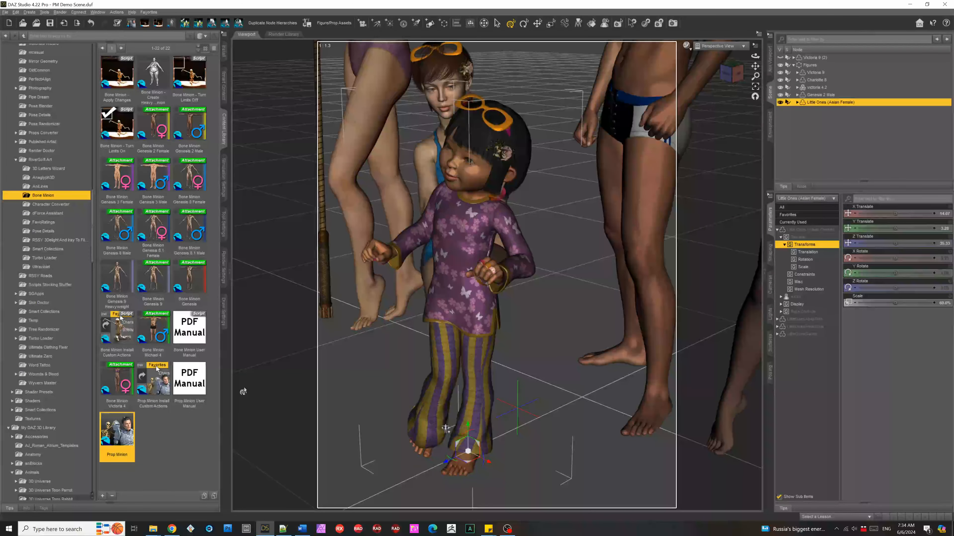
pyautogui.doubleClick(116, 435)
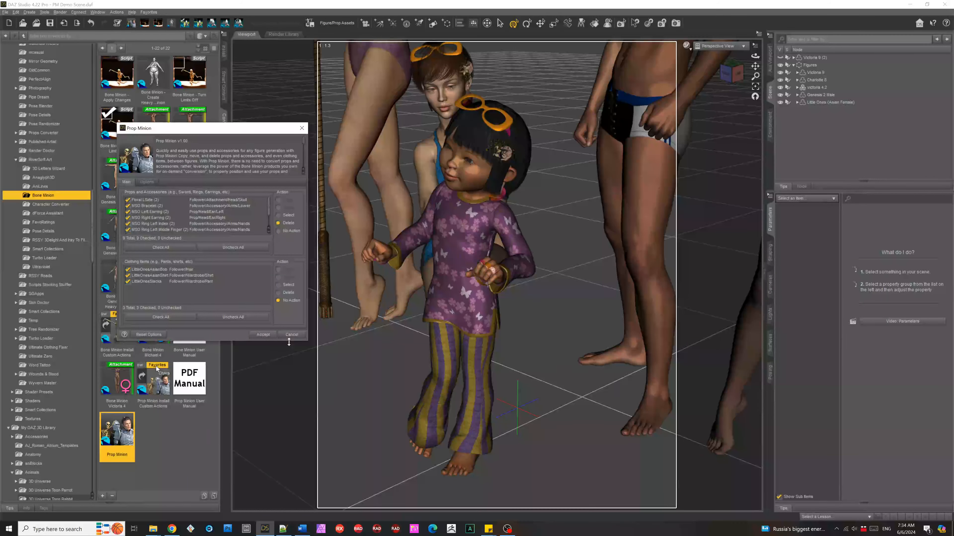
pyautogui.click(198, 223)
pyautogui.scroll(-1, 233, 234)
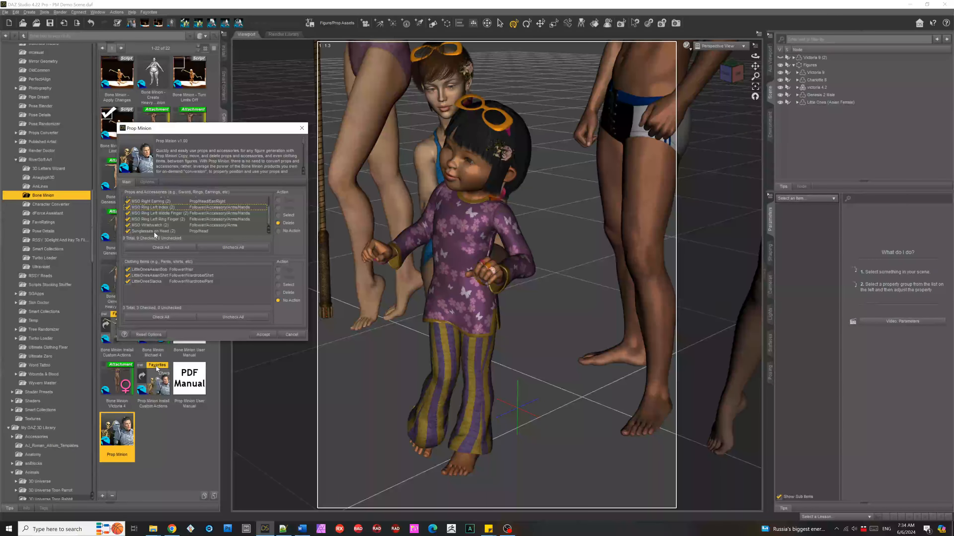
pyautogui.scroll(1, 169, 226)
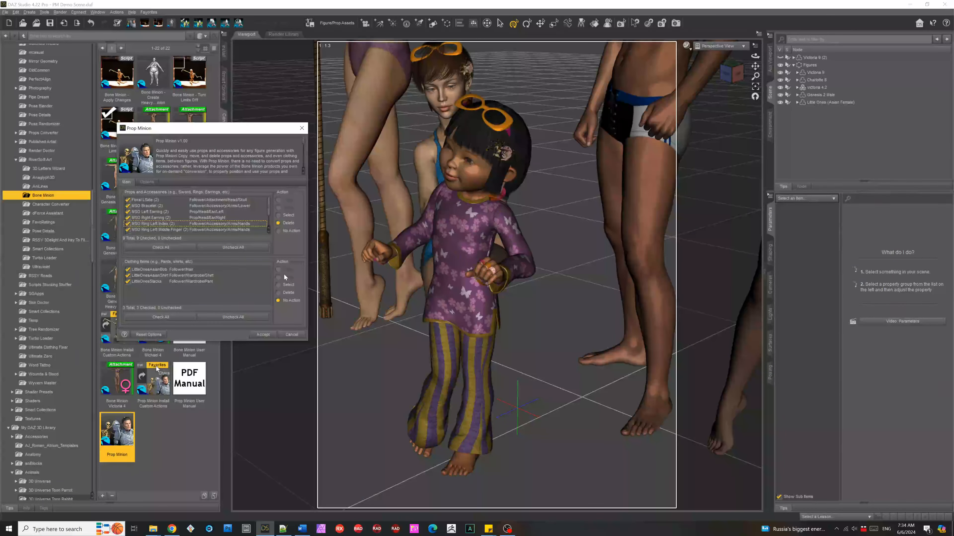
pyautogui.click(278, 215)
pyautogui.click(261, 335)
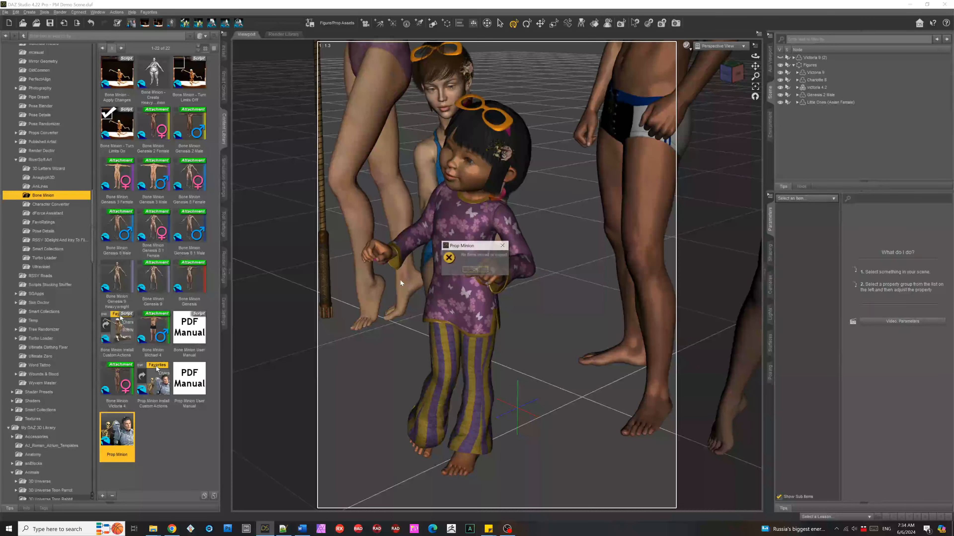
pyautogui.click(475, 270)
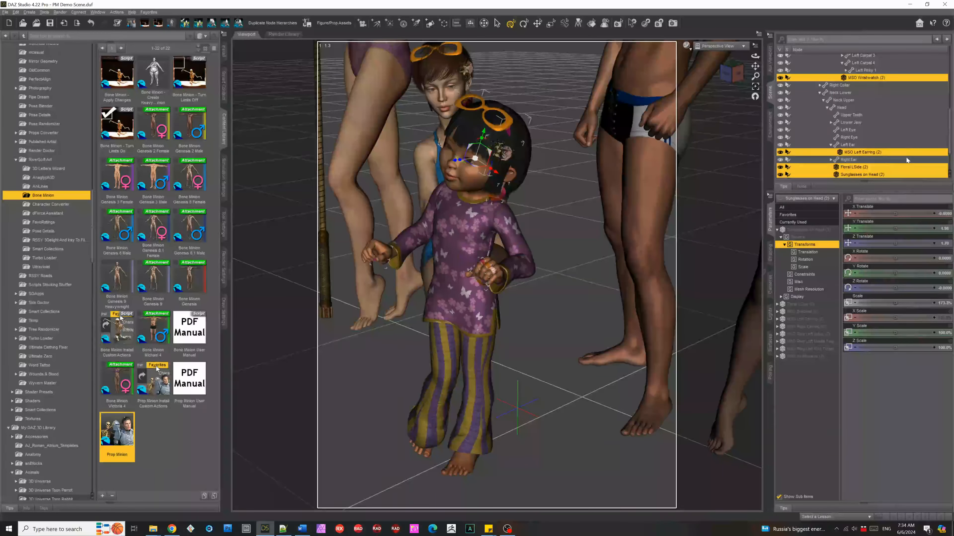
pyautogui.scroll(4, 901, 132)
pyautogui.scroll(-5, 905, 125)
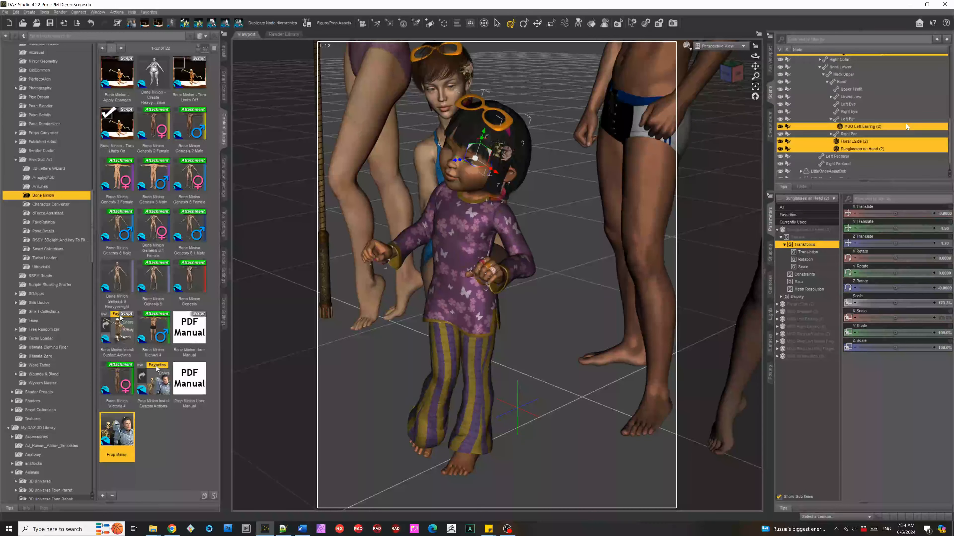
pyautogui.scroll(-2, 906, 124)
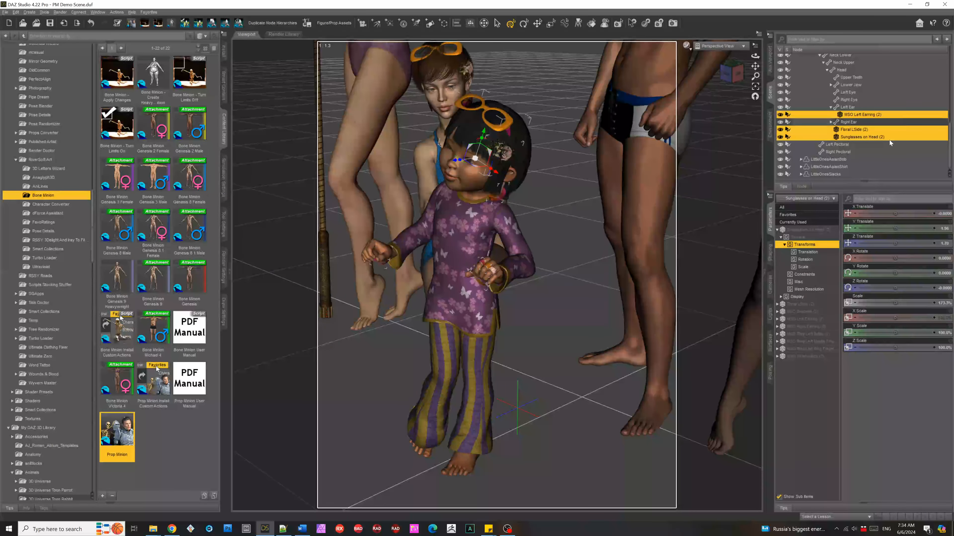
pyautogui.scroll(10, 878, 130)
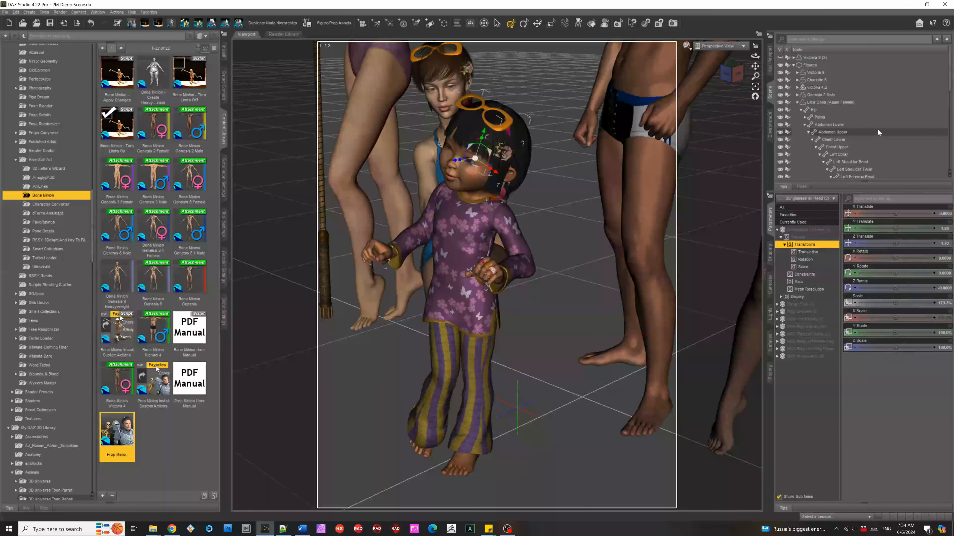
# Delete all props and accessories from Little Ones (Asian Female) with Prop Minion and collapse the figure's hierarchy
pyautogui.click(819, 102)
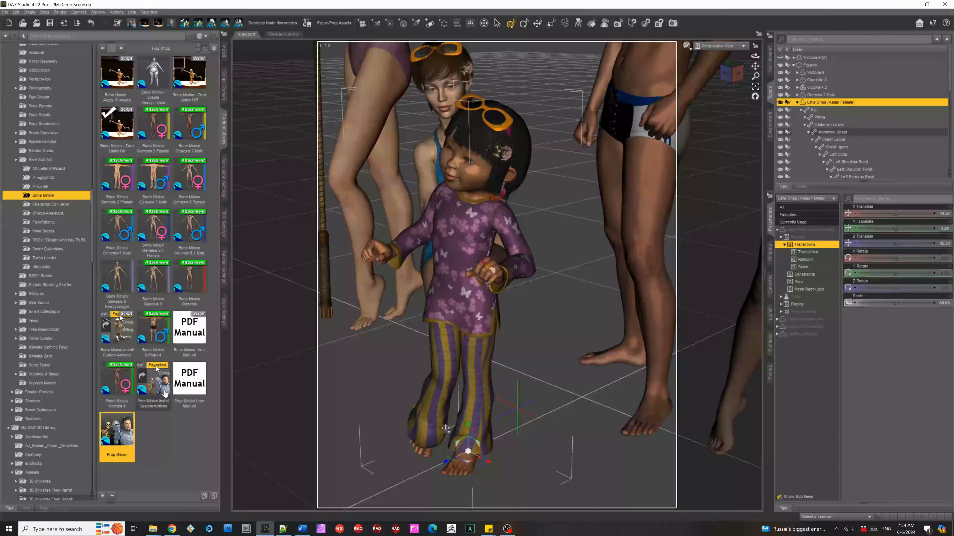
pyautogui.doubleClick(125, 435)
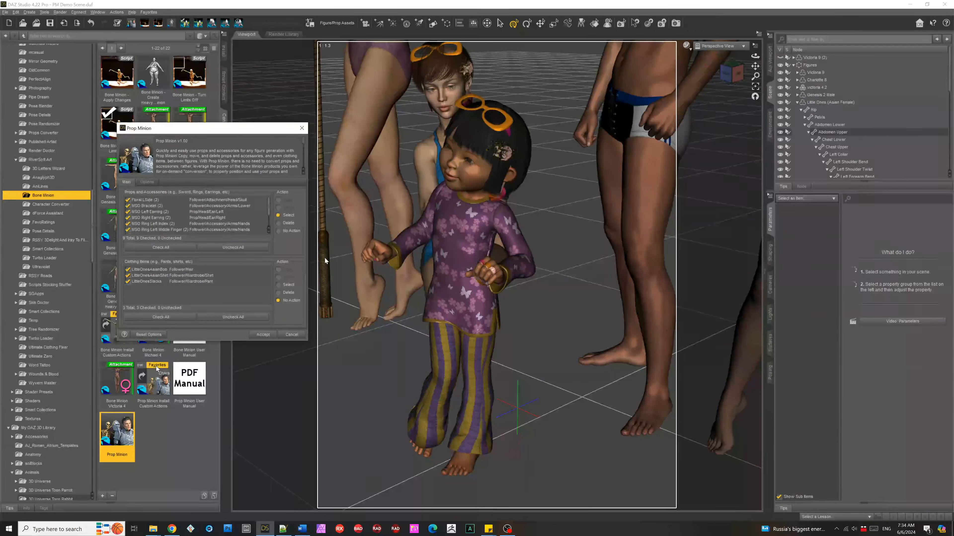
pyautogui.click(278, 223)
pyautogui.click(268, 334)
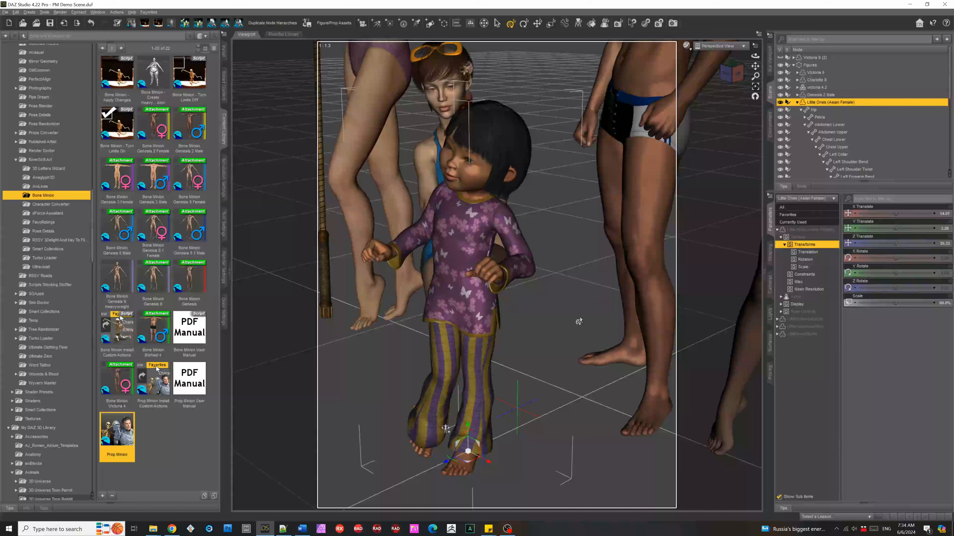
pyautogui.click(797, 103)
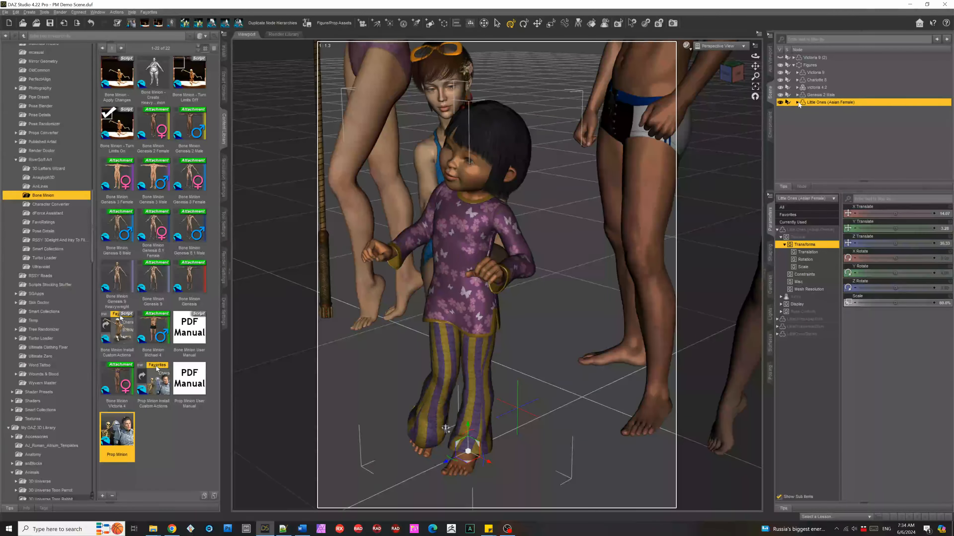
# Copy all props and accessories from Charlotte 8 to Genesis 2 Male with Prop Minion, leaving the clothing items at No Action
pyautogui.click(754, 83)
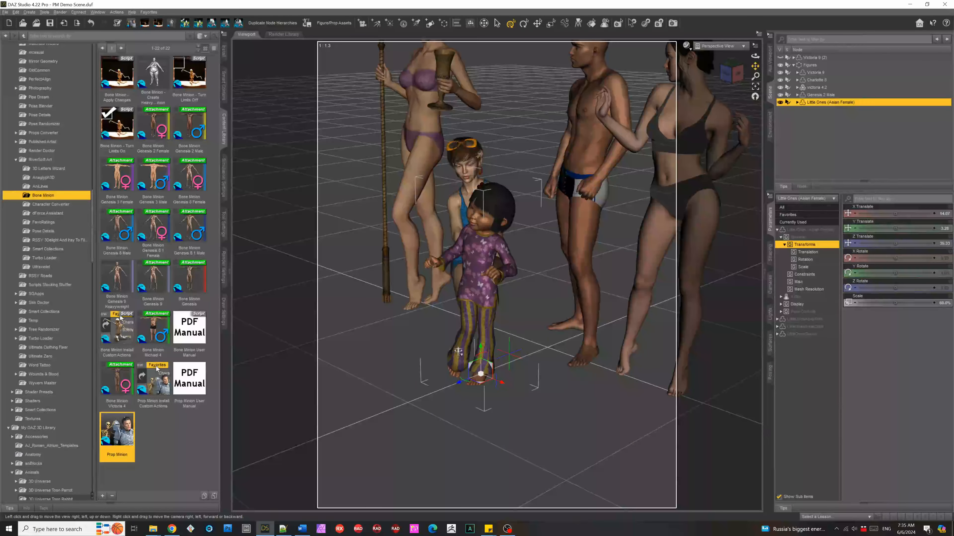
pyautogui.moveTo(755, 66); pyautogui.dragTo(662, 182)
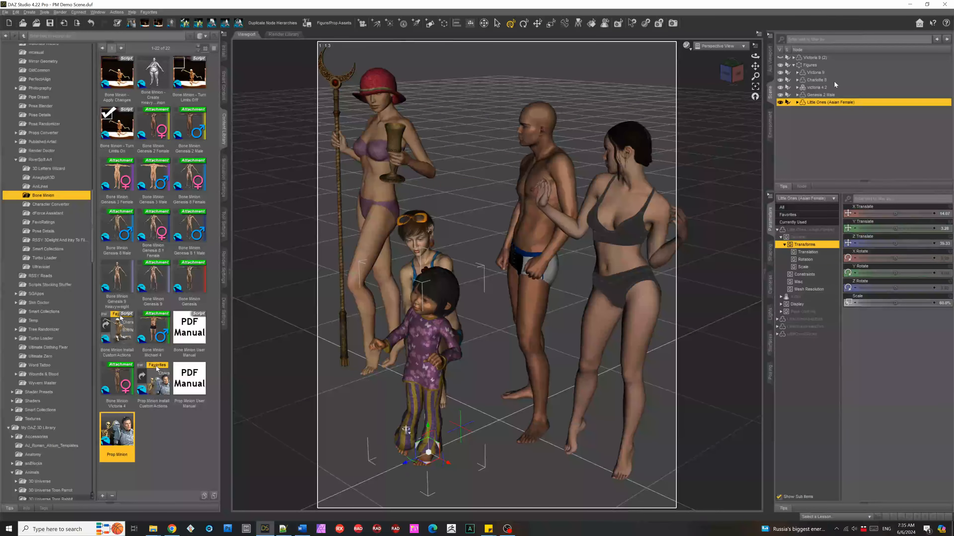
pyautogui.click(815, 81)
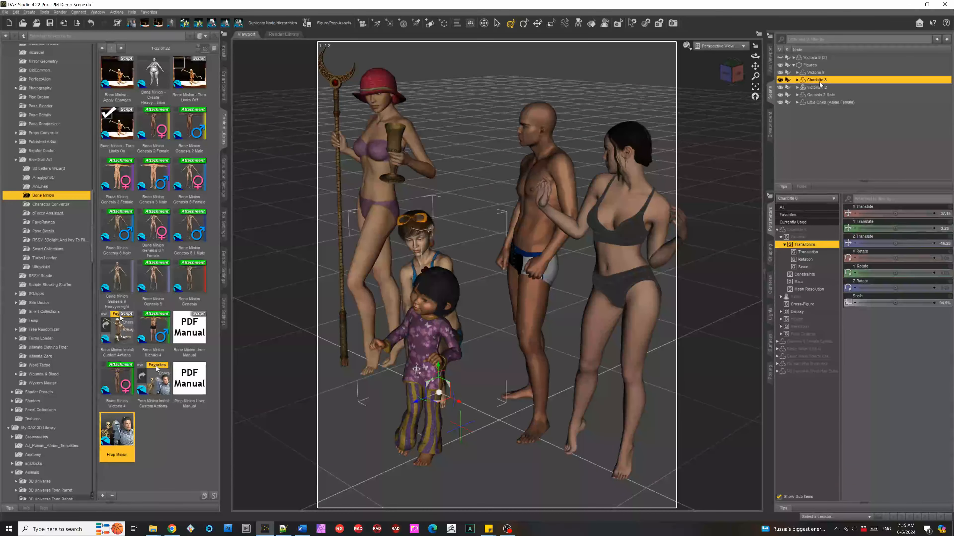
pyautogui.keyDown('ctrl'); pyautogui.click(823, 96); pyautogui.keyUp('ctrl')
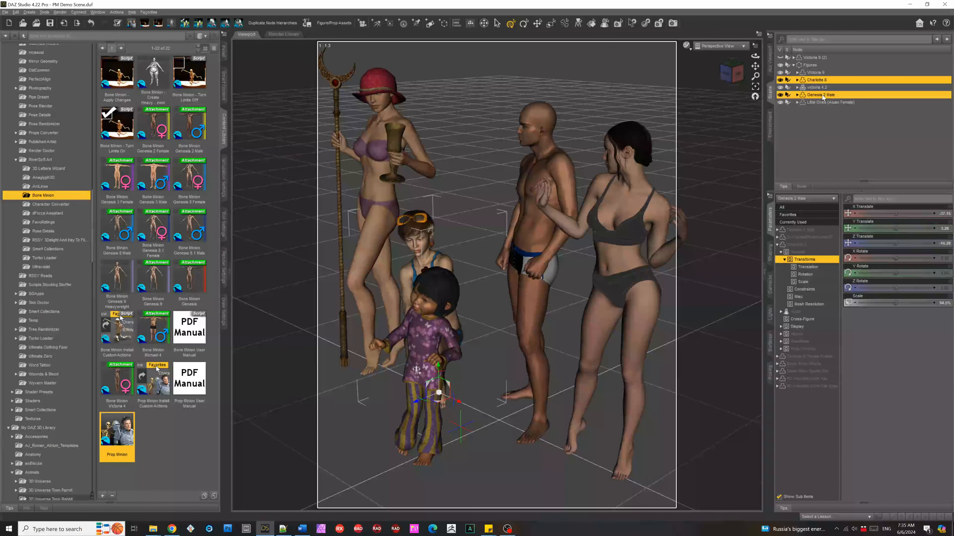
pyautogui.doubleClick(108, 440)
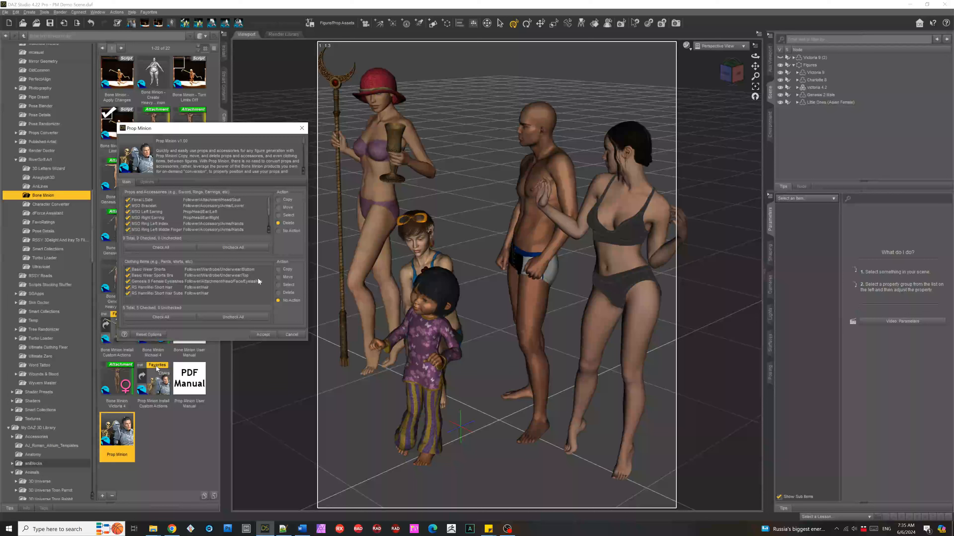
pyautogui.click(285, 203)
pyautogui.click(267, 335)
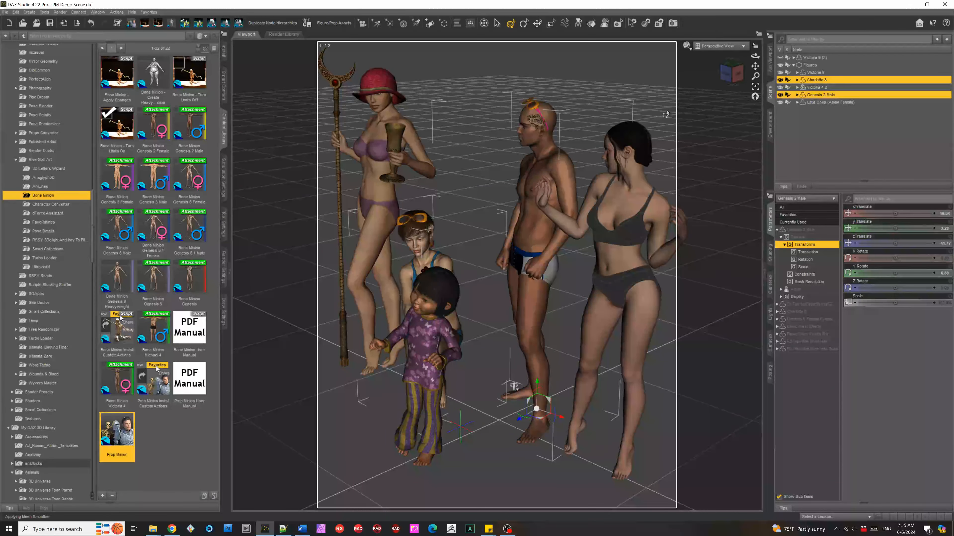
# Examine the copied sunglasses, floral hair piece and left-hand rings on Genesis 2 Male up close
pyautogui.click(548, 119)
pyautogui.hotkey('ctrl', 'f')
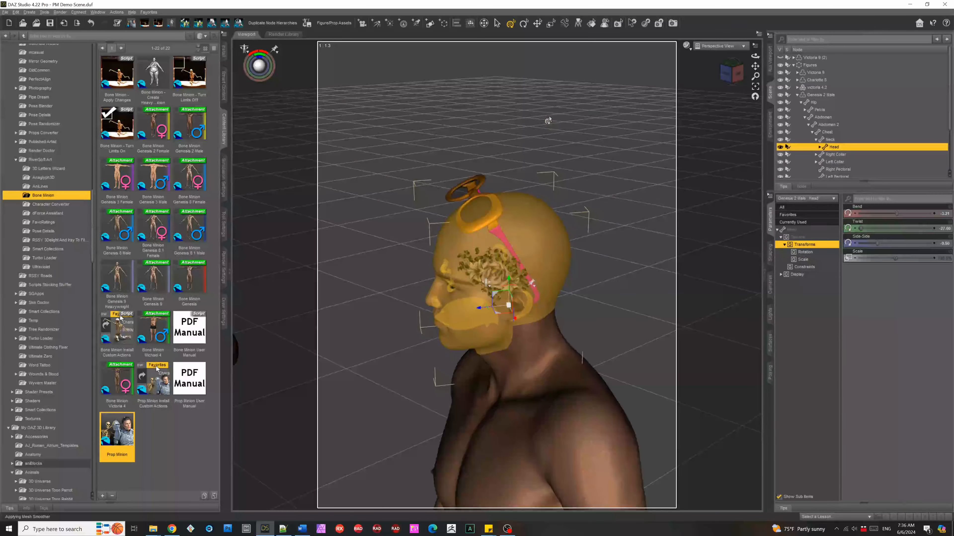
pyautogui.click(730, 72)
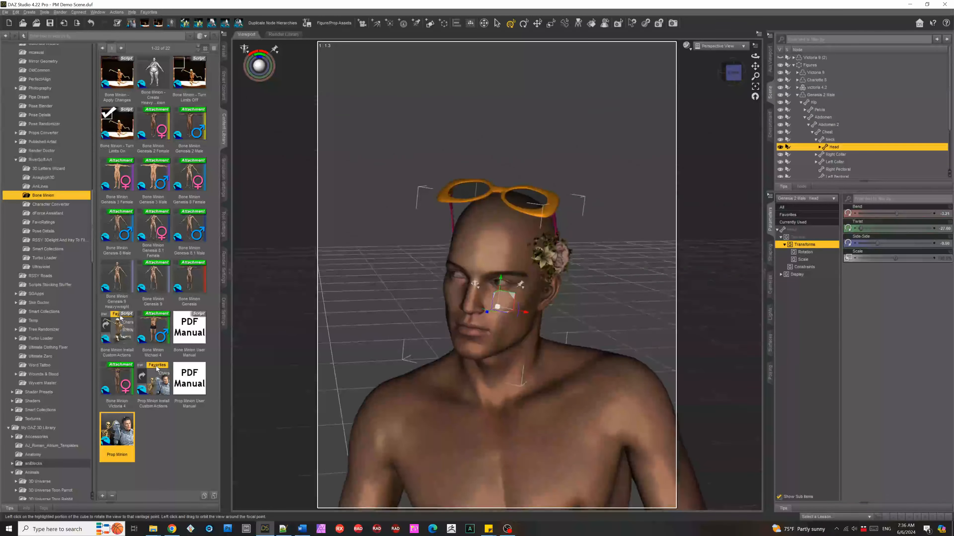
pyautogui.scroll(-10, 608, 158)
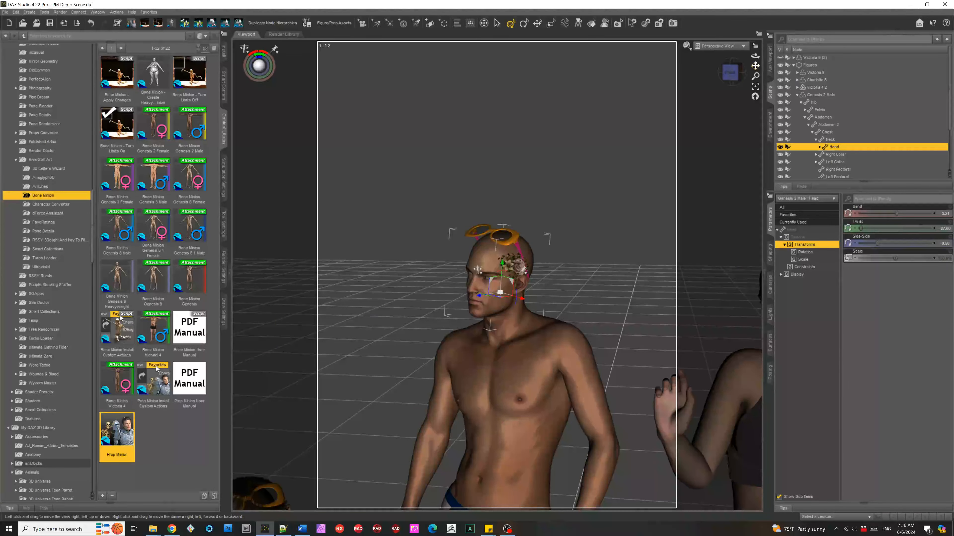
pyautogui.moveTo(755, 66); pyautogui.dragTo(754, 42)
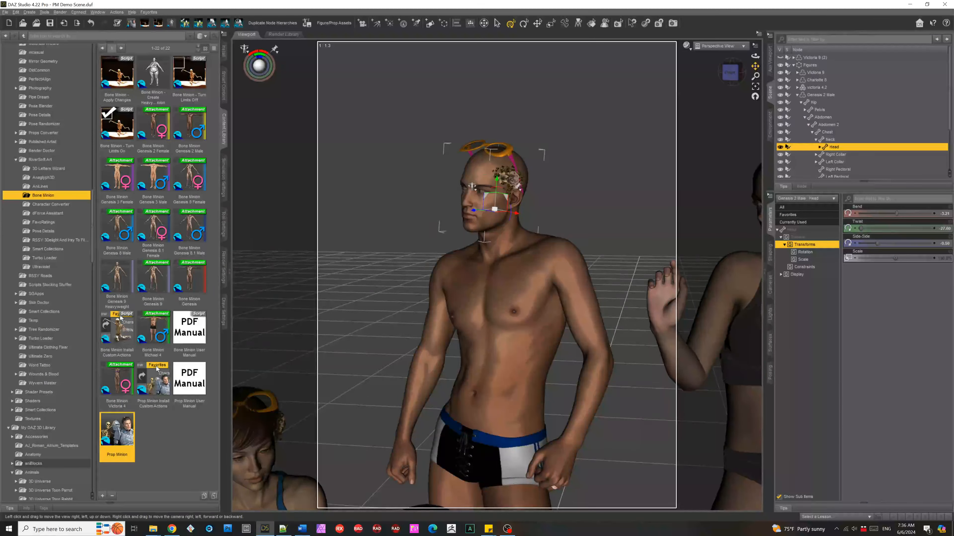
pyautogui.moveTo(755, 66); pyautogui.dragTo(737, 21)
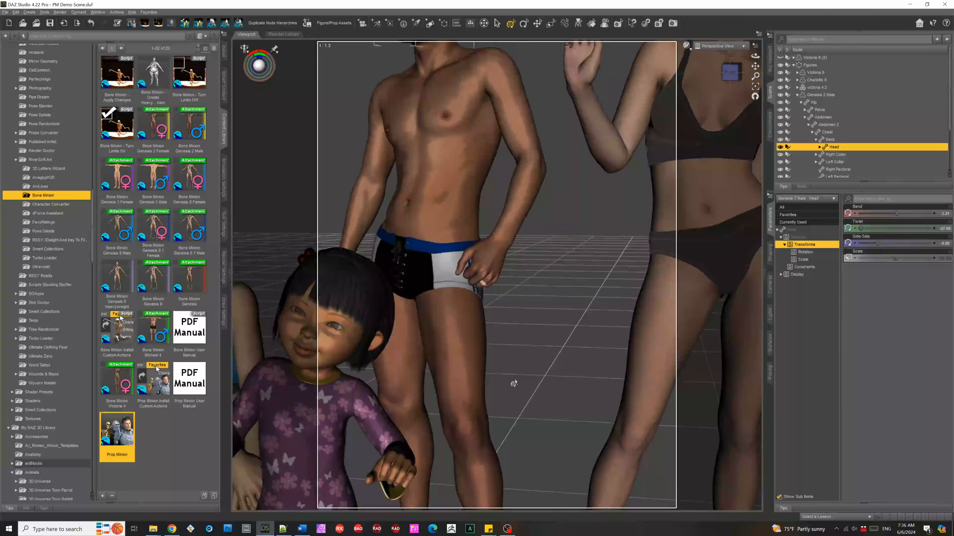
pyautogui.click(477, 284)
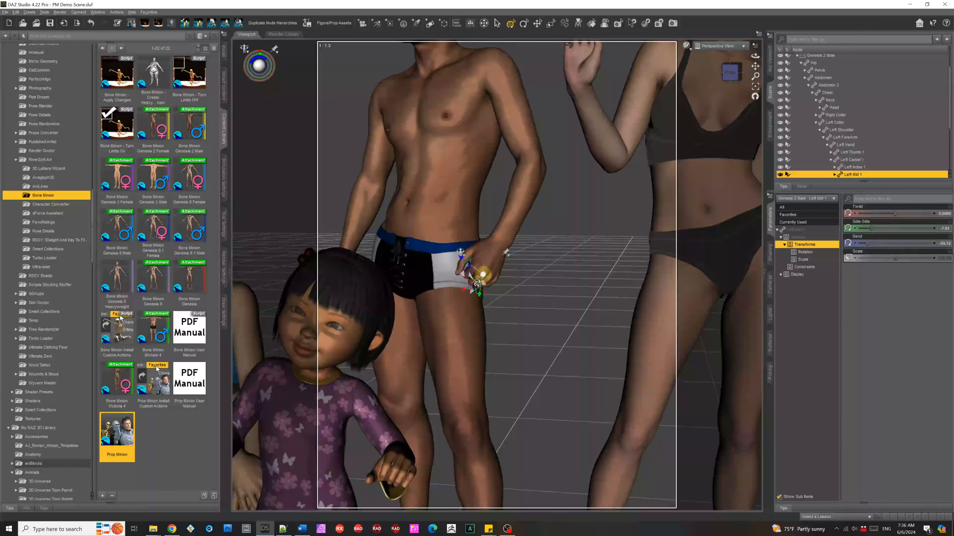
pyautogui.hotkey('ctrl', 'f')
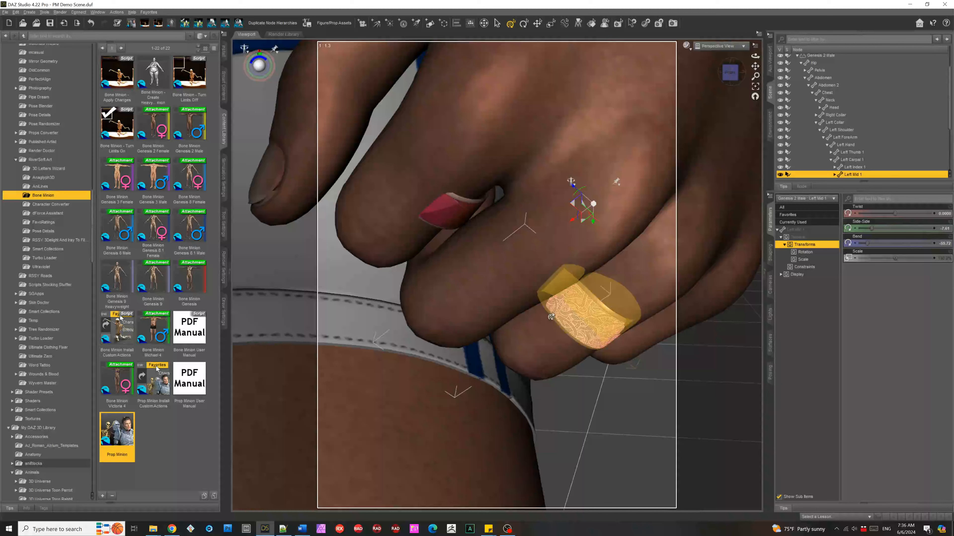
pyautogui.click(468, 215)
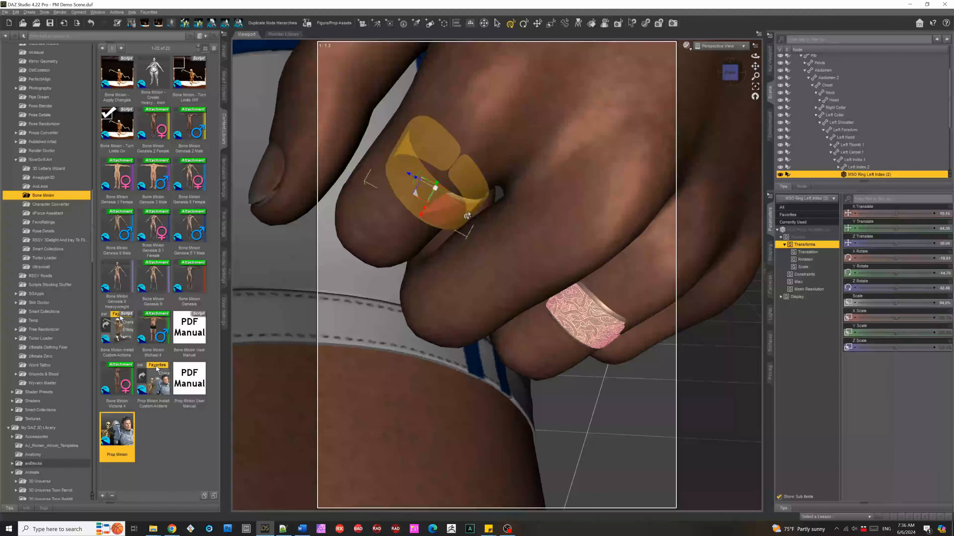
pyautogui.hotkey('ctrl', 'f')
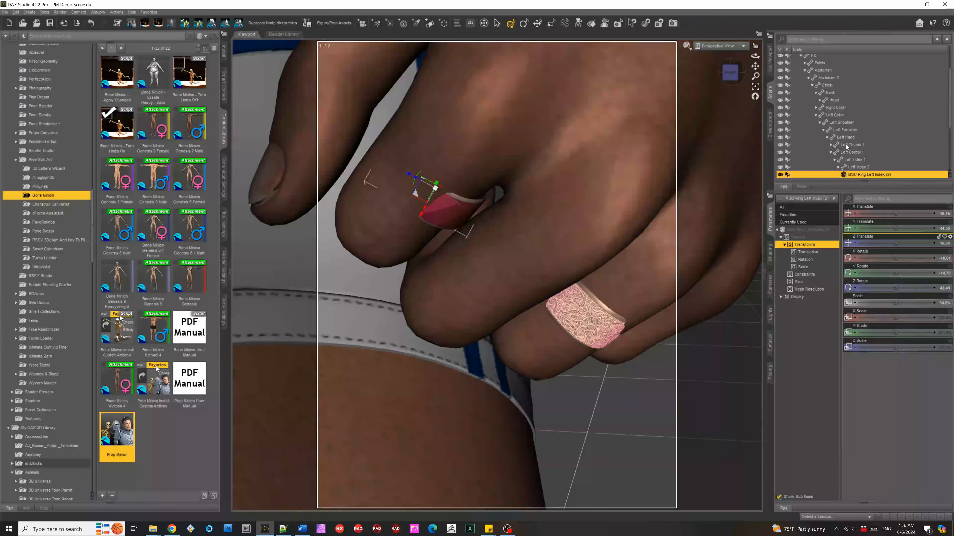
pyautogui.scroll(-6, 695, 169)
pyautogui.scroll(3, 831, 117)
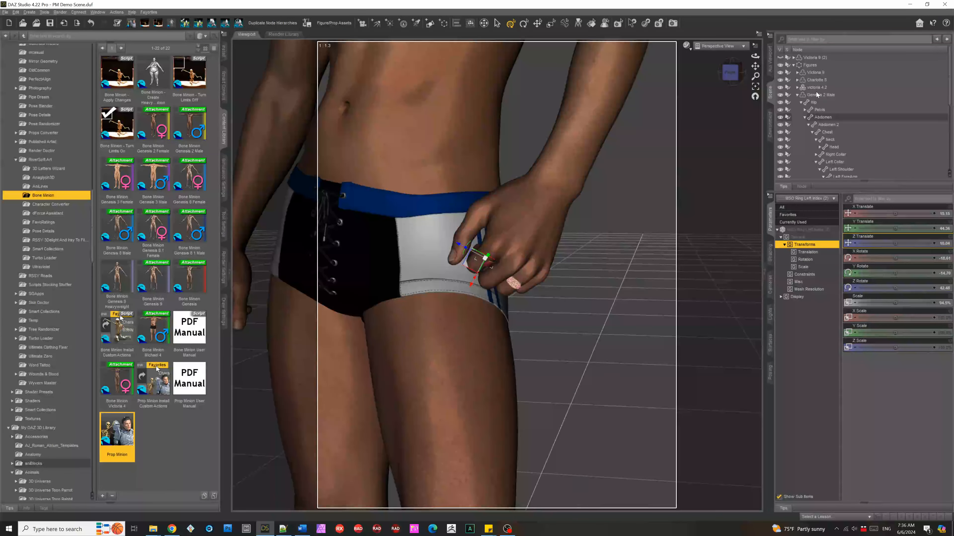
# Delete all props and accessories from Genesis 2 Male with Prop Minion and collapse the figure's hierarchy
pyautogui.click(817, 94)
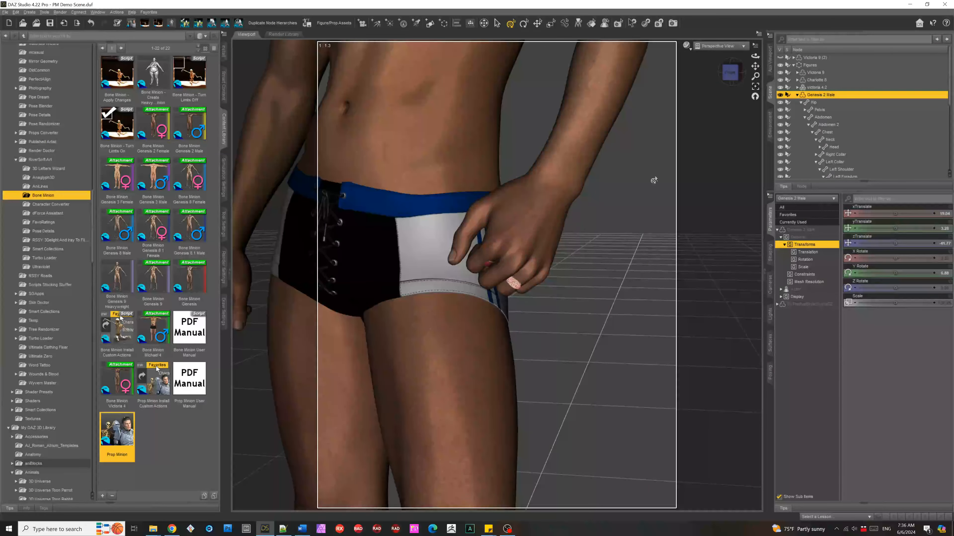
pyautogui.scroll(-5, 432, 413)
pyautogui.doubleClick(118, 431)
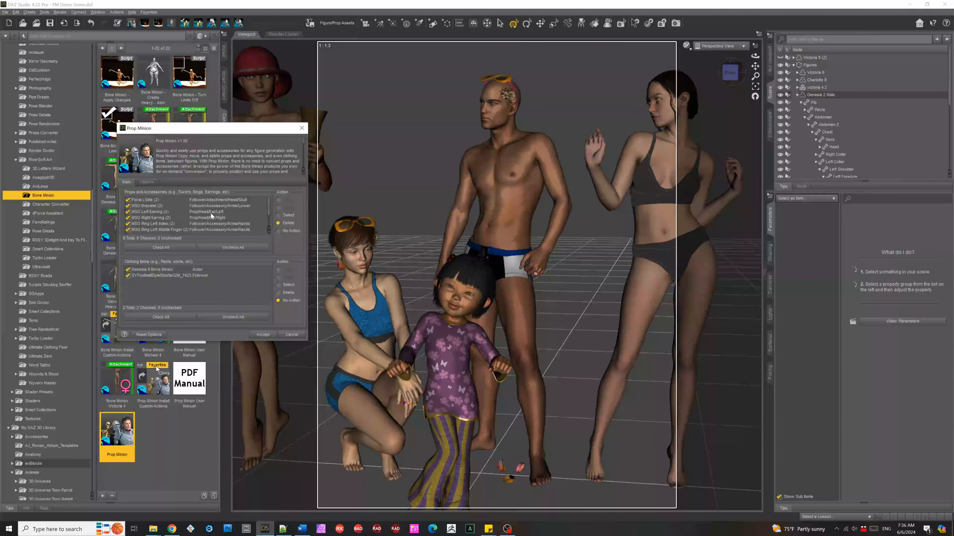
pyautogui.scroll(-1, 158, 227)
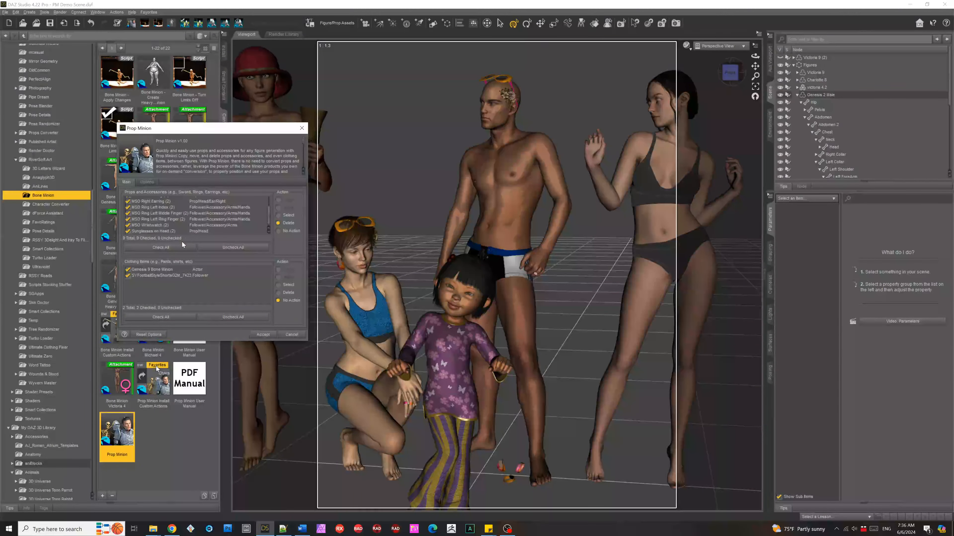
pyautogui.scroll(1, 193, 215)
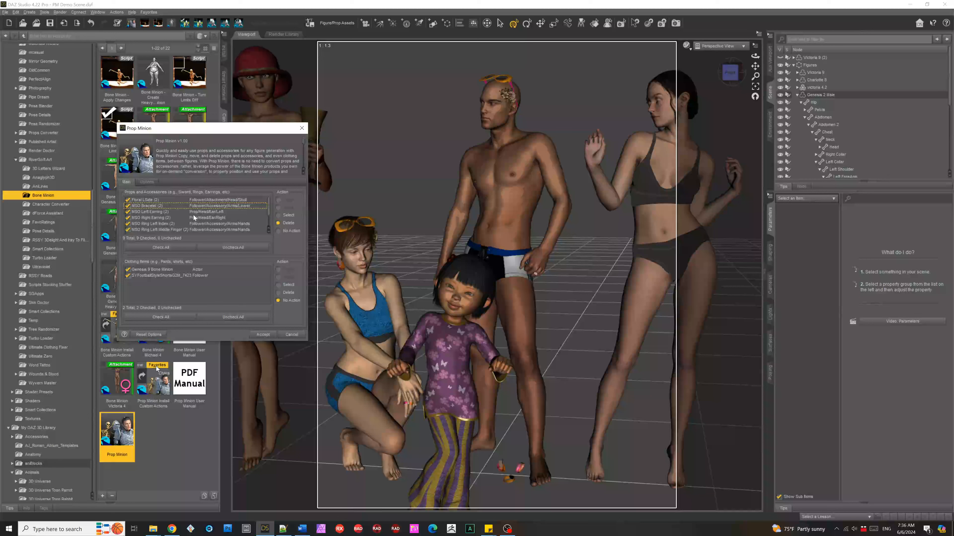
pyautogui.click(255, 337)
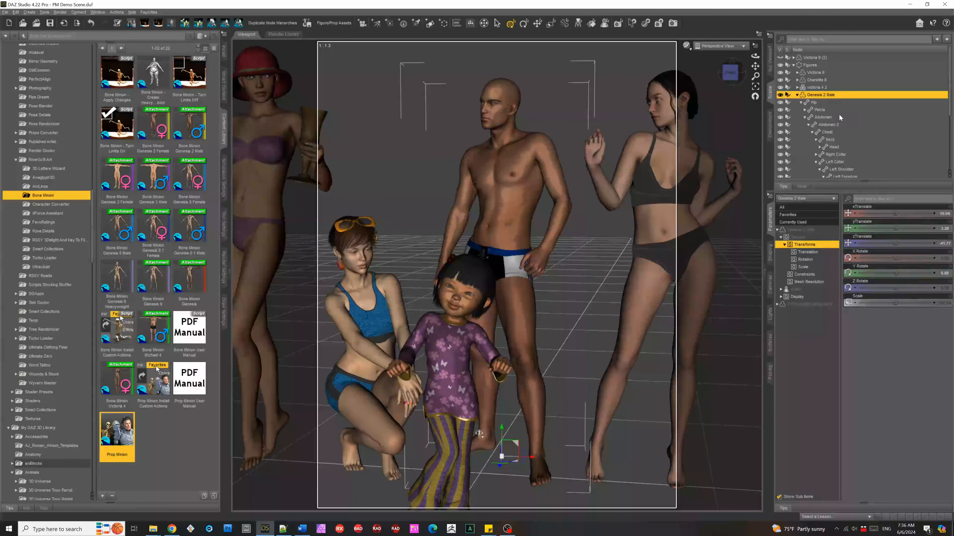
pyautogui.click(796, 96)
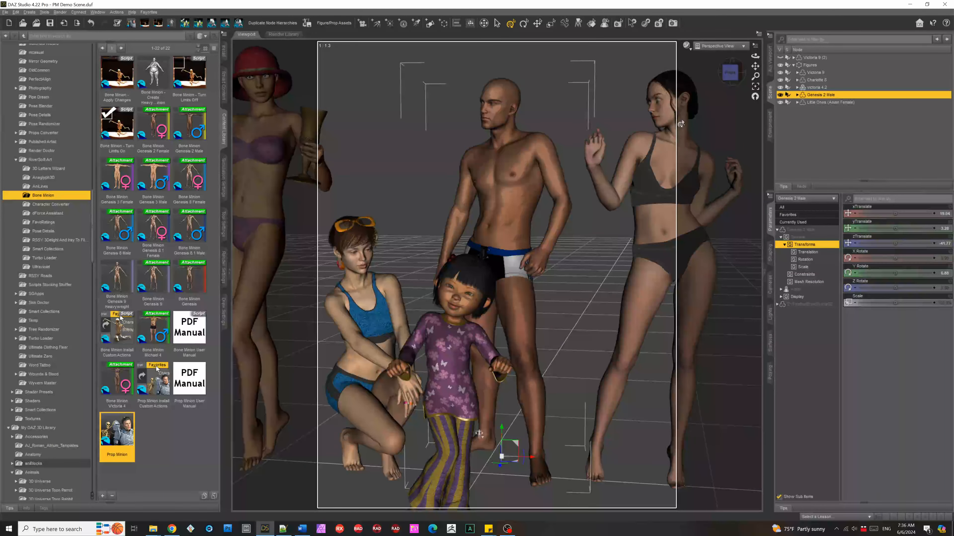
# Select Victoria 4.2 as the source and Victoria 9 as the target figure, and start Prop Minion
pyautogui.keyDown('ctrl'); pyautogui.click(824, 73); pyautogui.keyUp('ctrl')
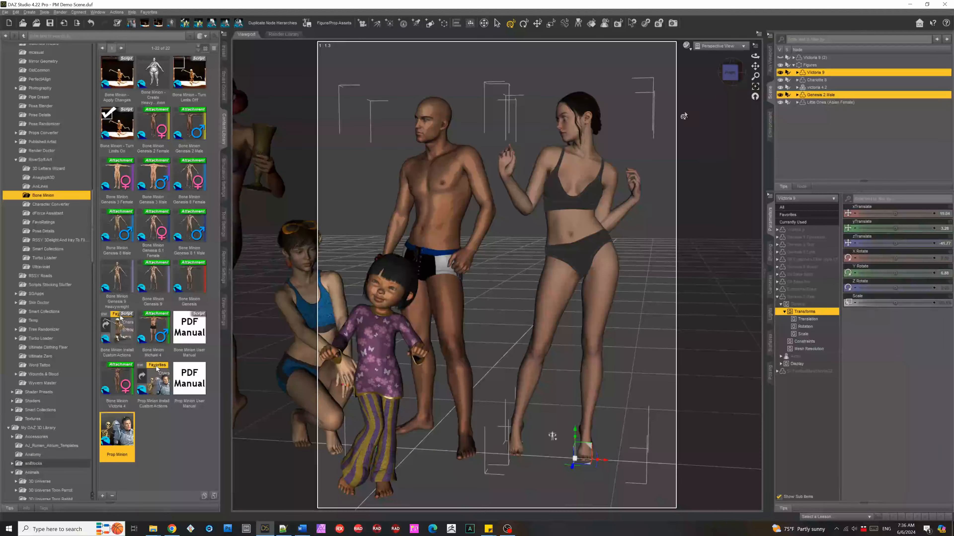
pyautogui.moveTo(728, 75); pyautogui.dragTo(694, 85)
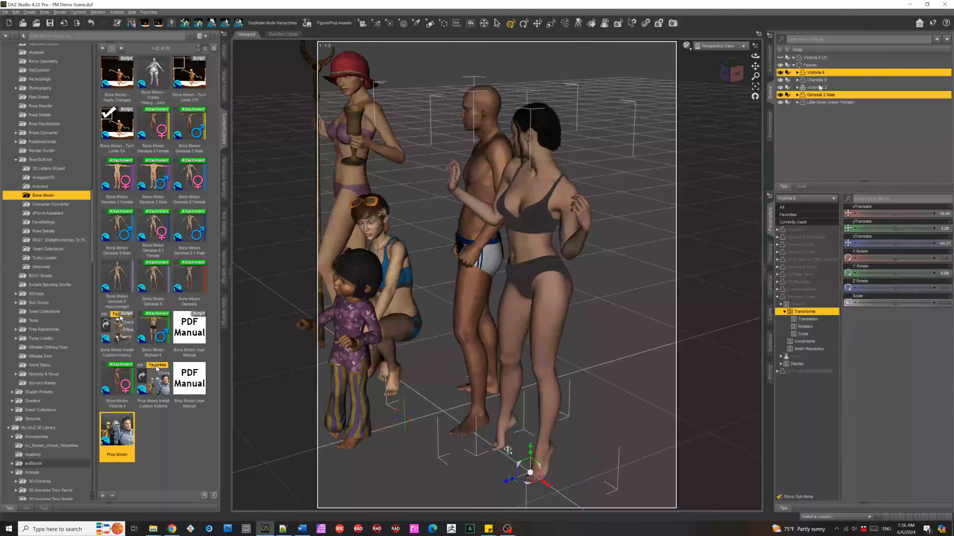
pyautogui.click(826, 87)
pyautogui.click(826, 88)
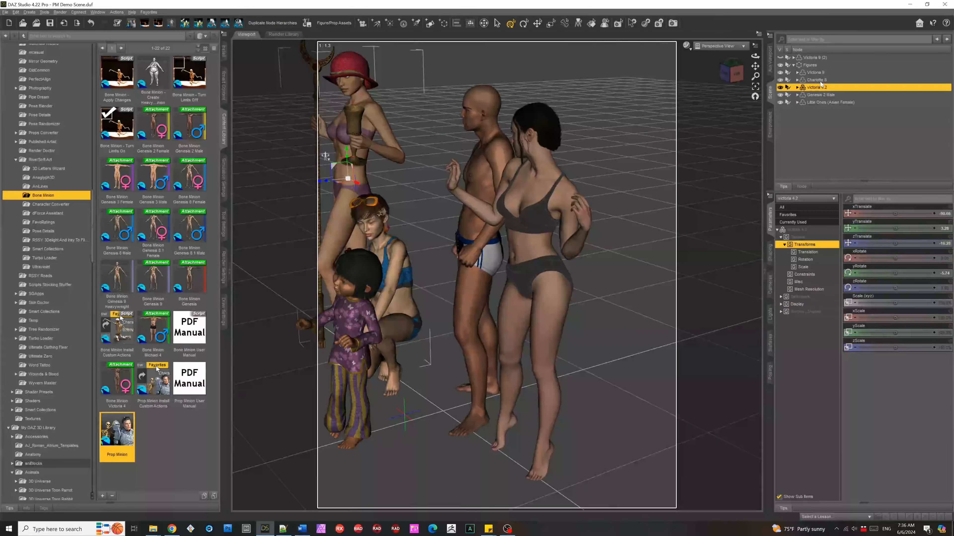
pyautogui.keyDown('ctrl'); pyautogui.click(827, 73); pyautogui.keyUp('ctrl')
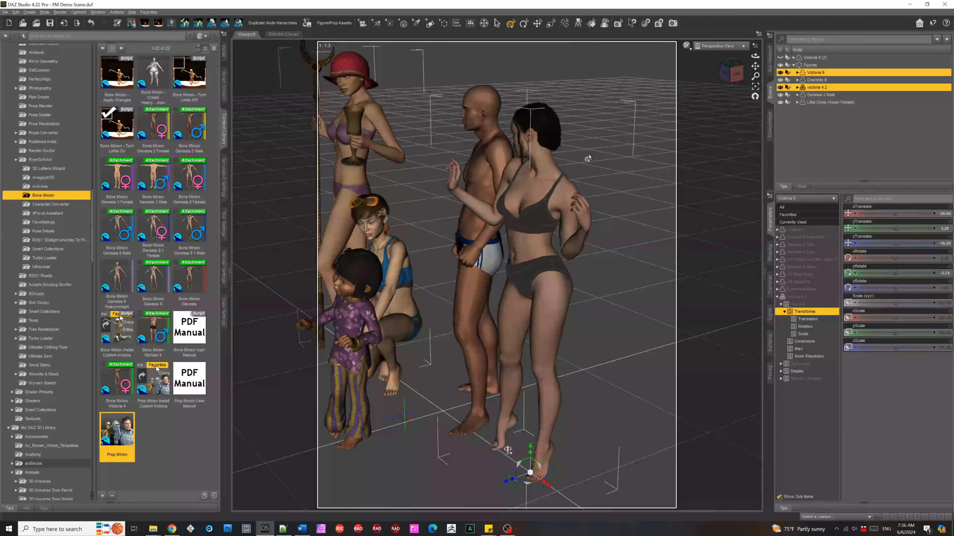
pyautogui.doubleClick(129, 432)
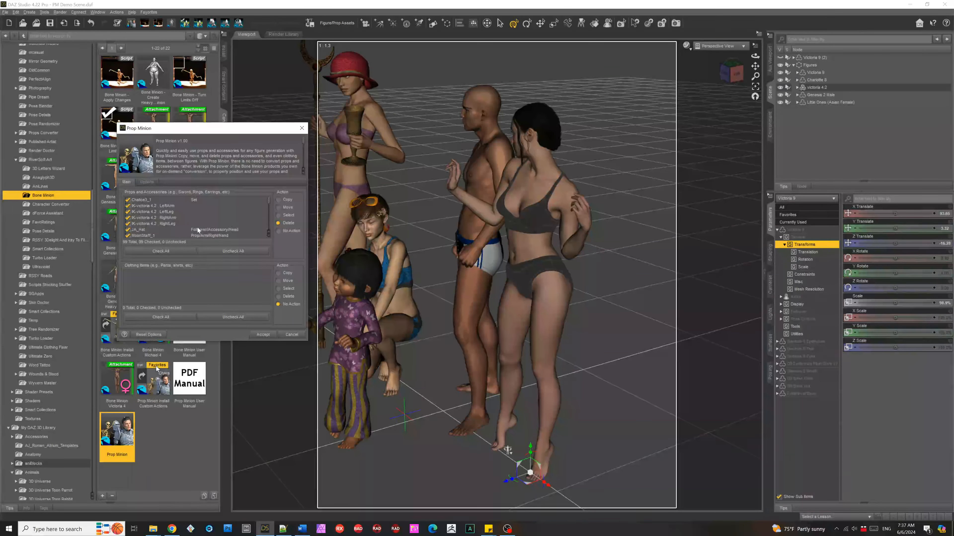
# Try Prop Minion's Use Content Type option, review how it filters the item lists, and turn it off again
pyautogui.click(152, 185)
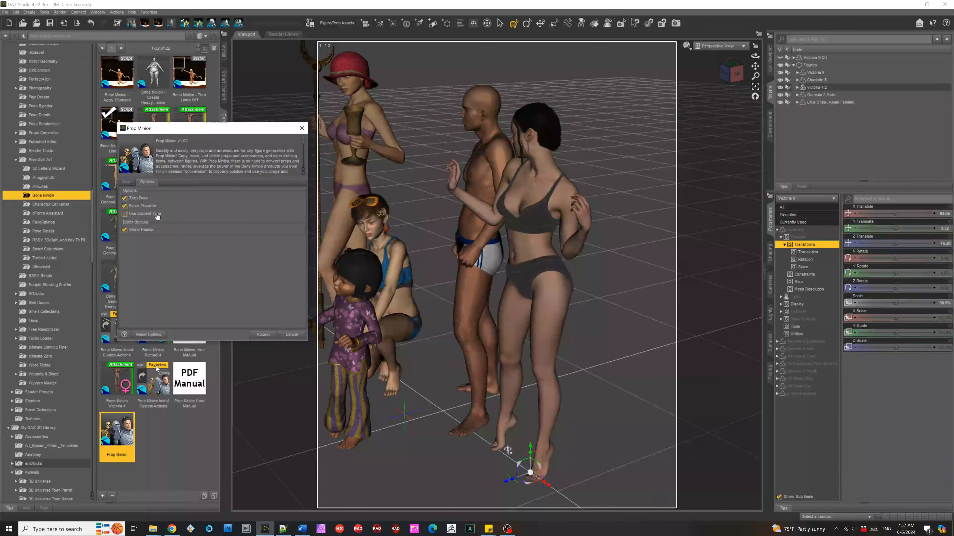
pyautogui.click(140, 214)
pyautogui.click(126, 182)
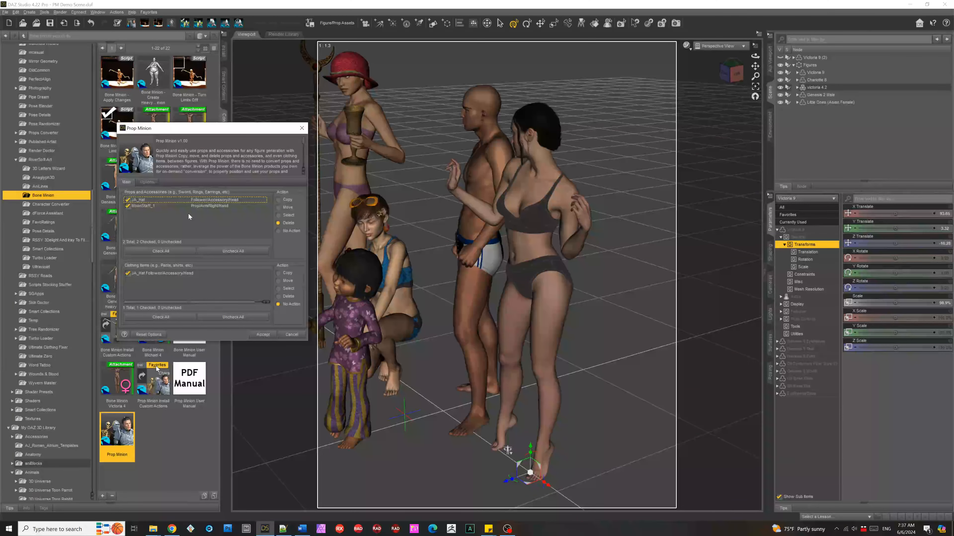
pyautogui.click(147, 182)
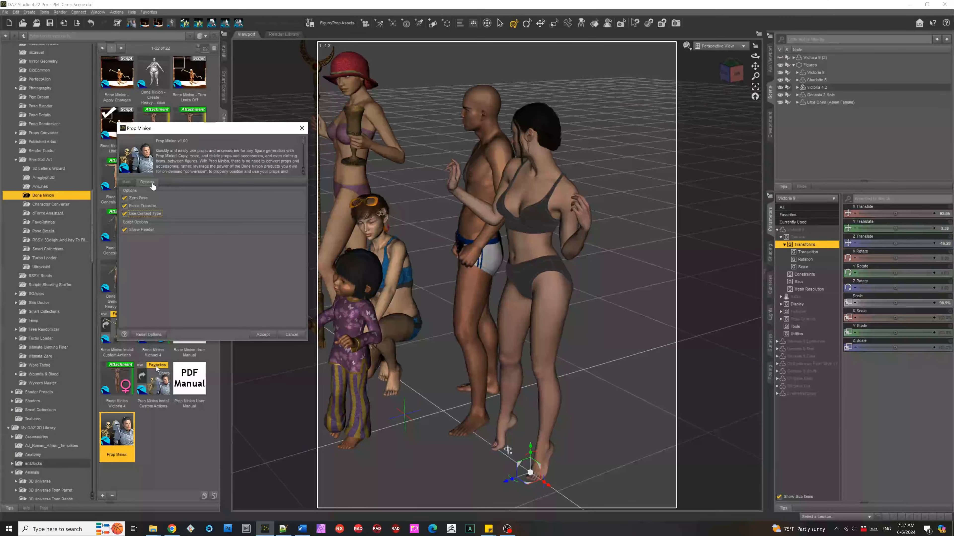
pyautogui.click(154, 214)
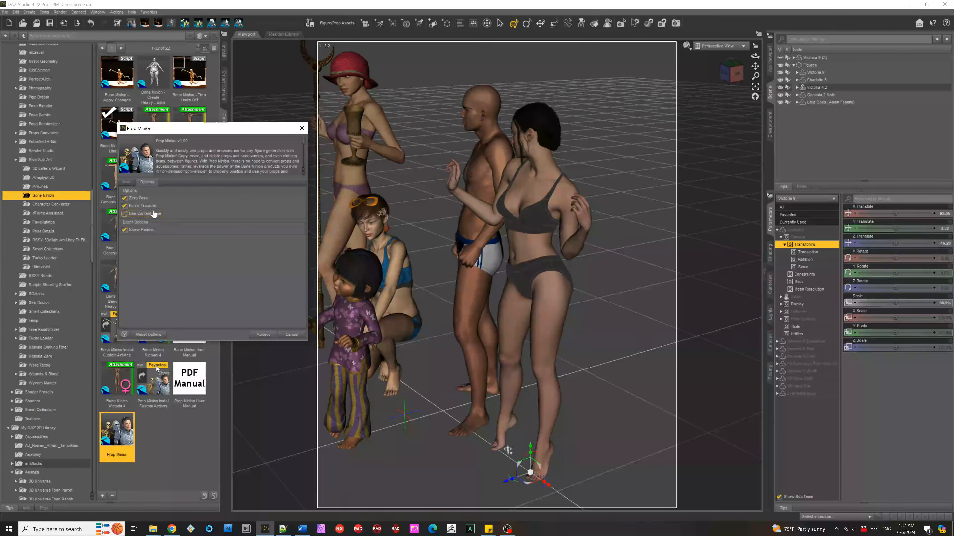
pyautogui.click(128, 183)
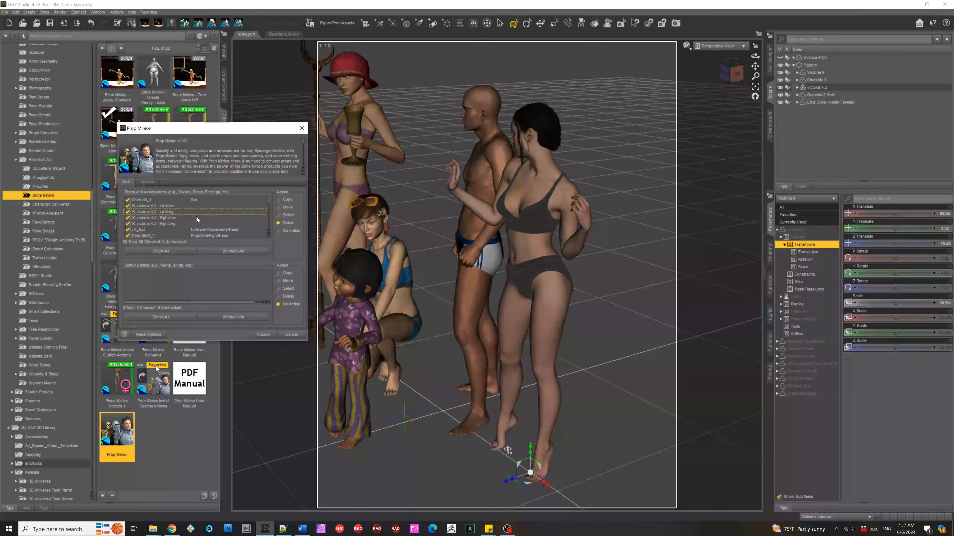
# Try excluding the four victoria 4.2 IK arm and leg items from Prop Minion's props and accessories list
pyautogui.click(137, 206)
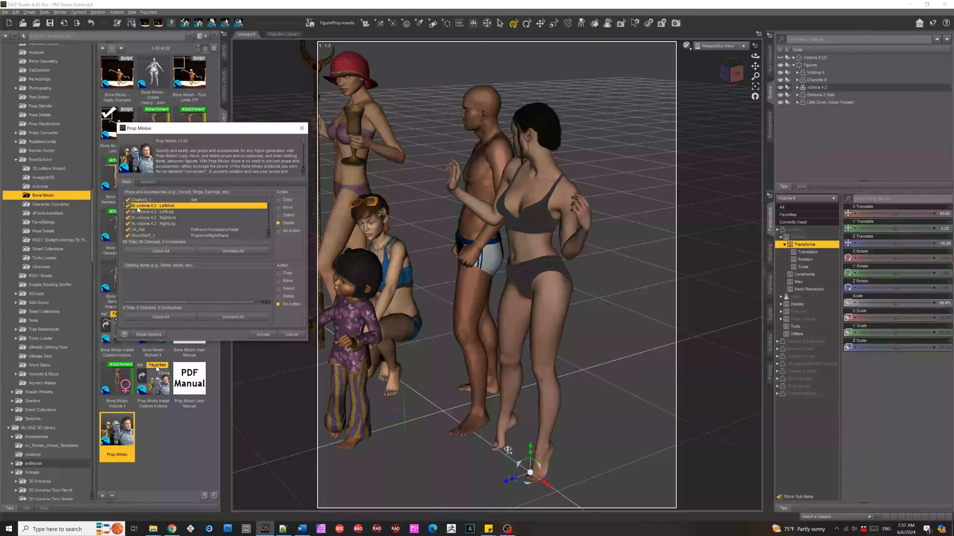
pyautogui.keyDown('shift'); pyautogui.click(164, 223); pyautogui.keyUp('shift')
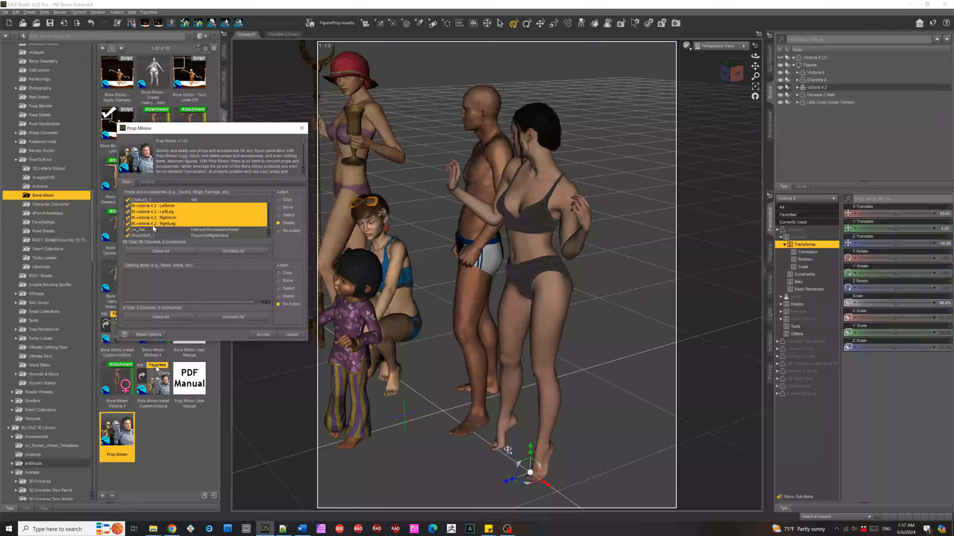
pyautogui.click(153, 225)
pyautogui.scroll(-10, 229, 227)
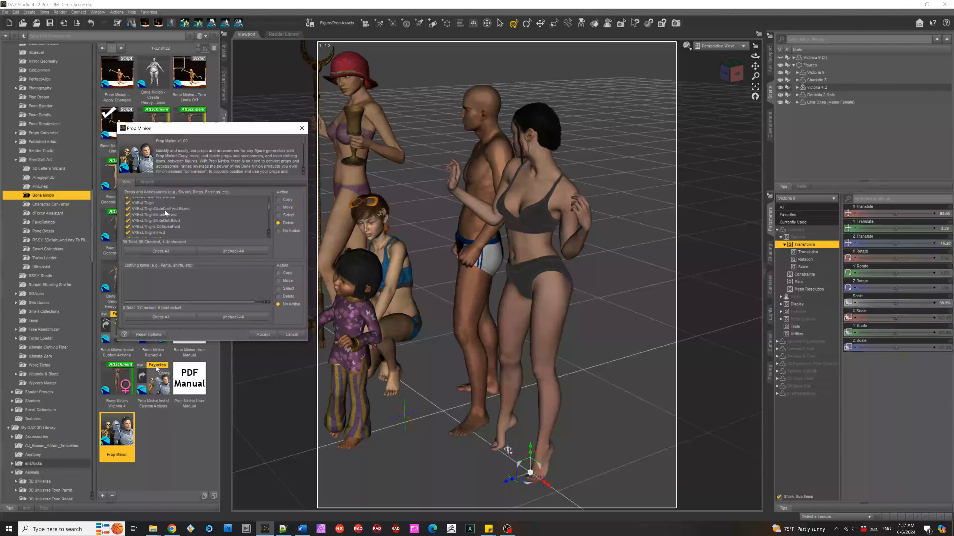
# Turn on Use Content Type and copy the listed hat and staff from Victoria 4.2 to Victoria 9
pyautogui.click(146, 182)
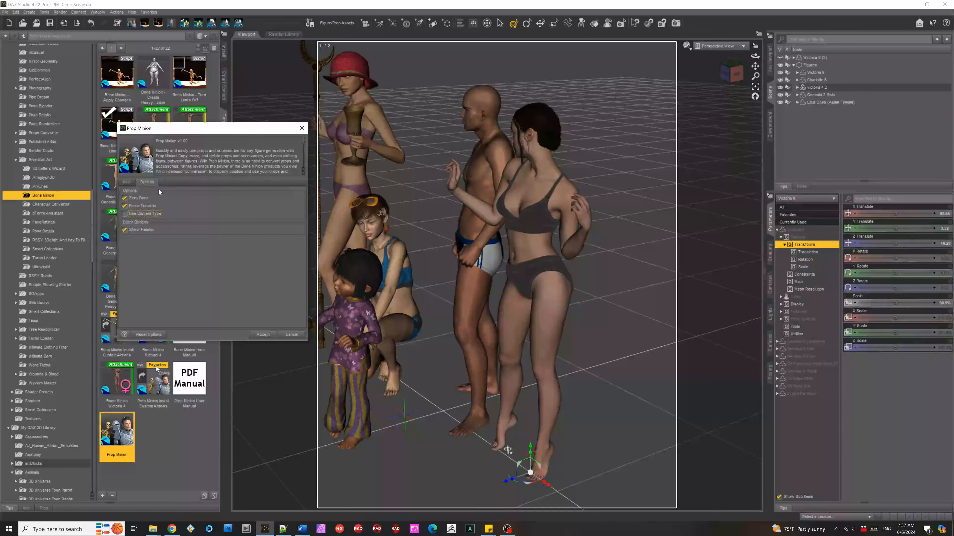
pyautogui.click(125, 213)
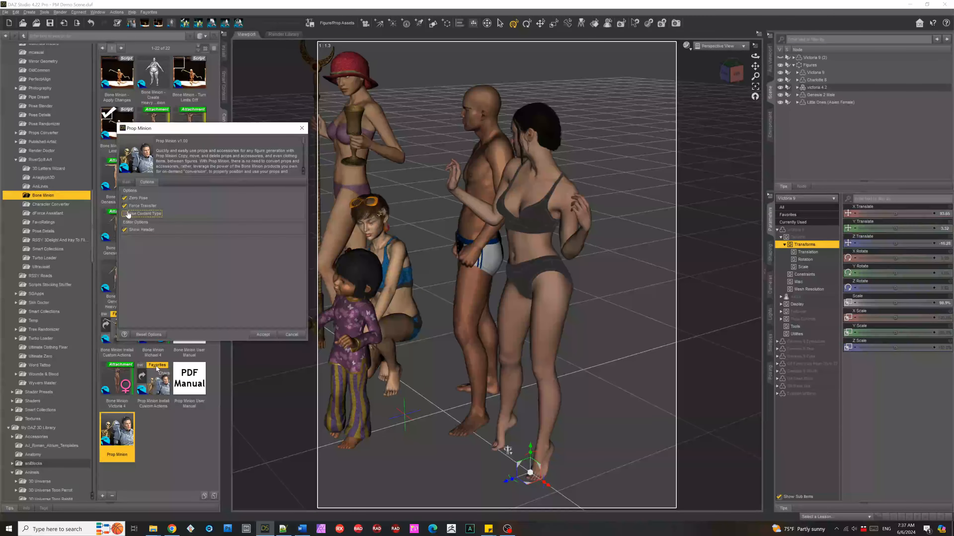
pyautogui.click(127, 183)
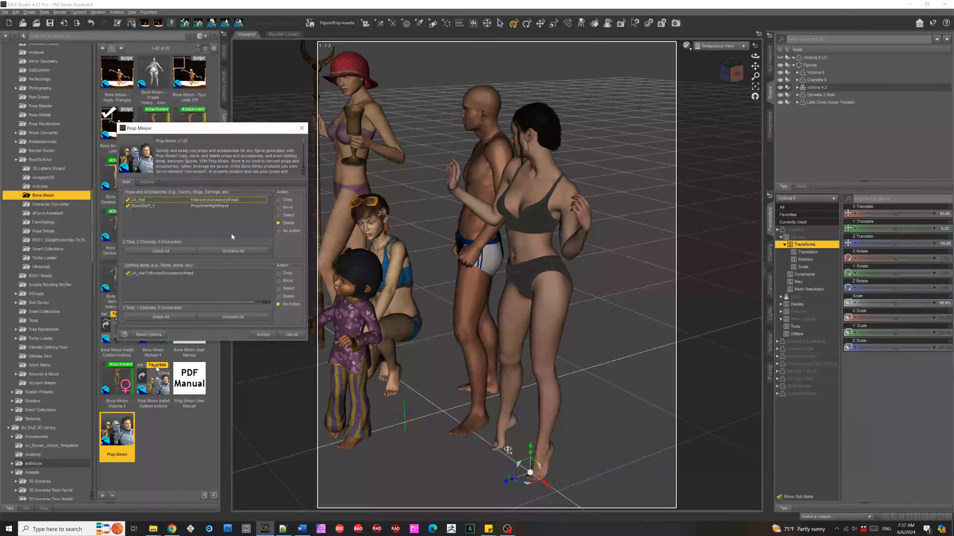
pyautogui.click(146, 183)
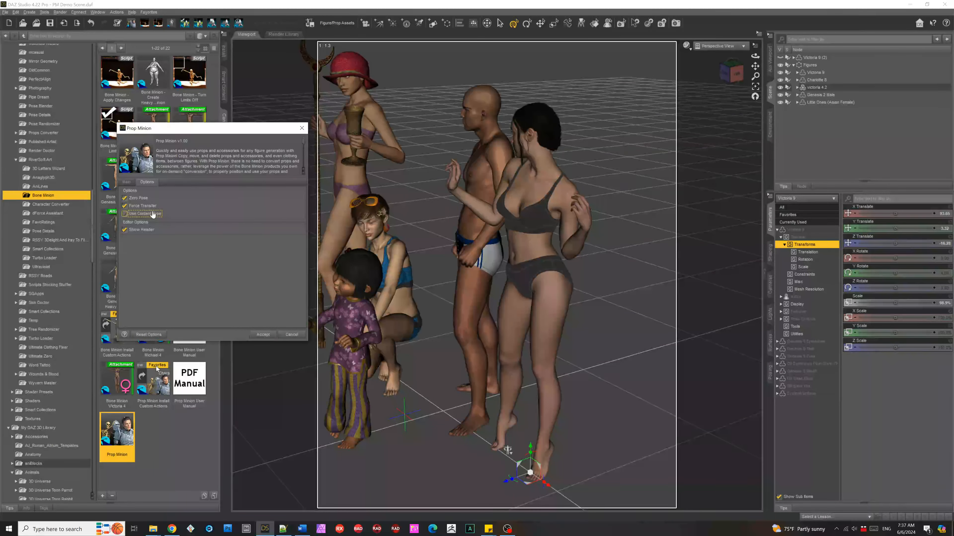
pyautogui.click(126, 182)
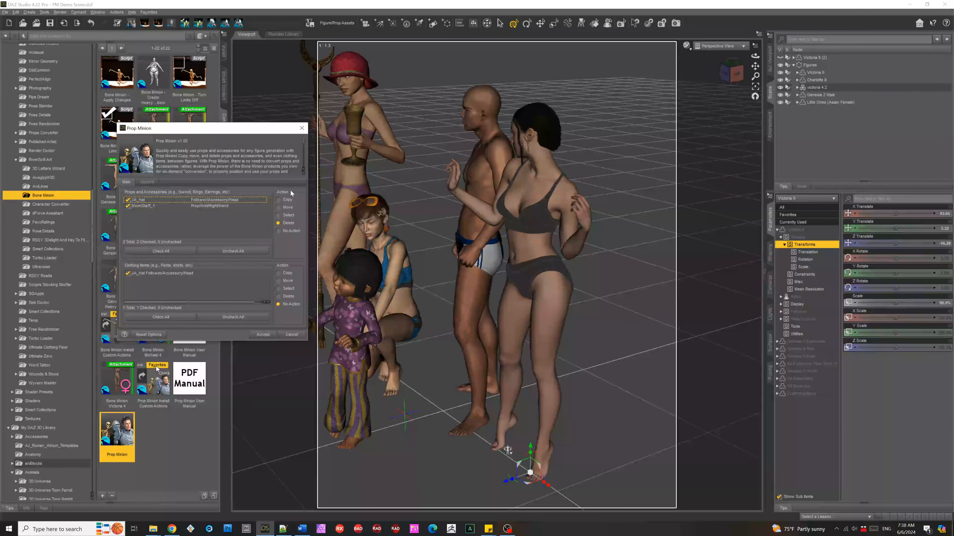
pyautogui.click(279, 206)
pyautogui.click(278, 200)
pyautogui.click(262, 334)
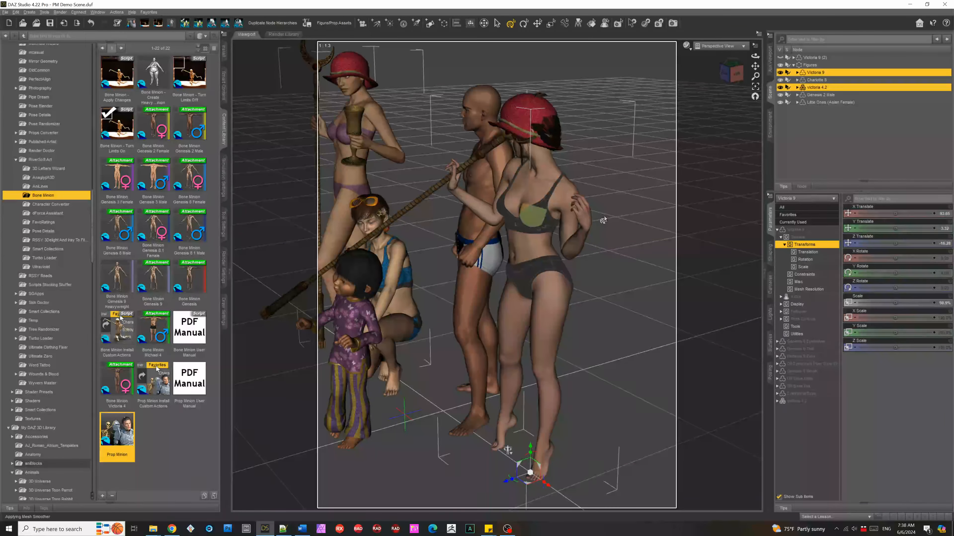
# Examine the copied hat and staff on Victoria 9 from several angles and locate both in the scene hierarchy
pyautogui.moveTo(736, 72); pyautogui.dragTo(773, 76)
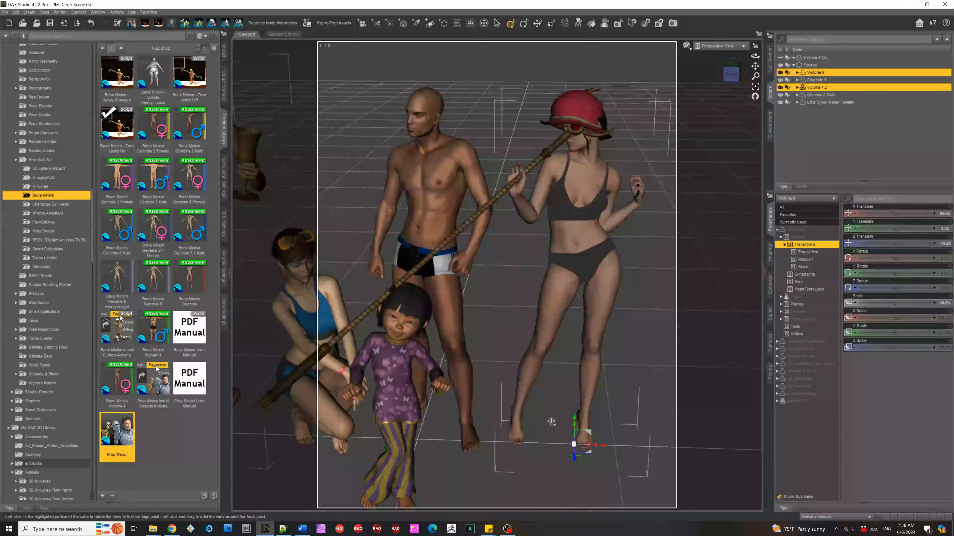
pyautogui.click(510, 189)
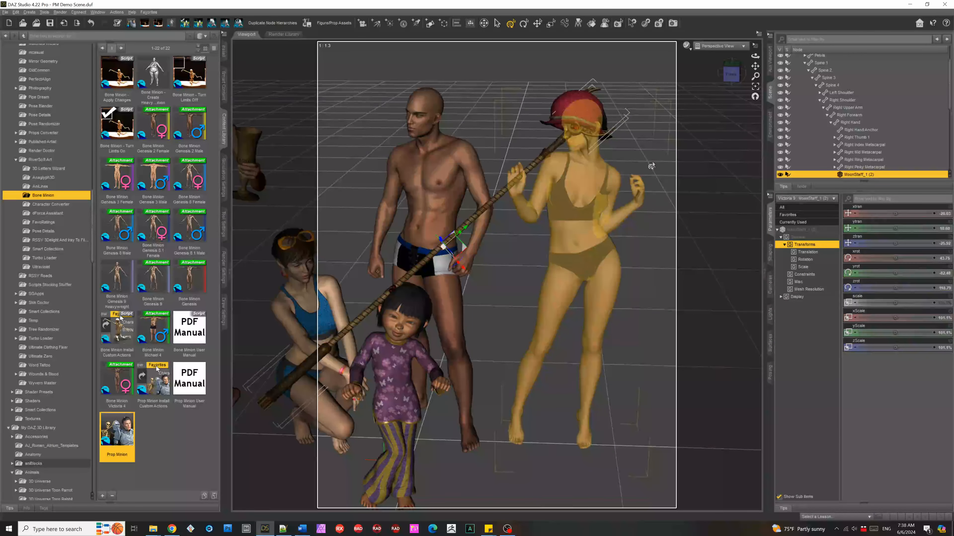
pyautogui.click(583, 117)
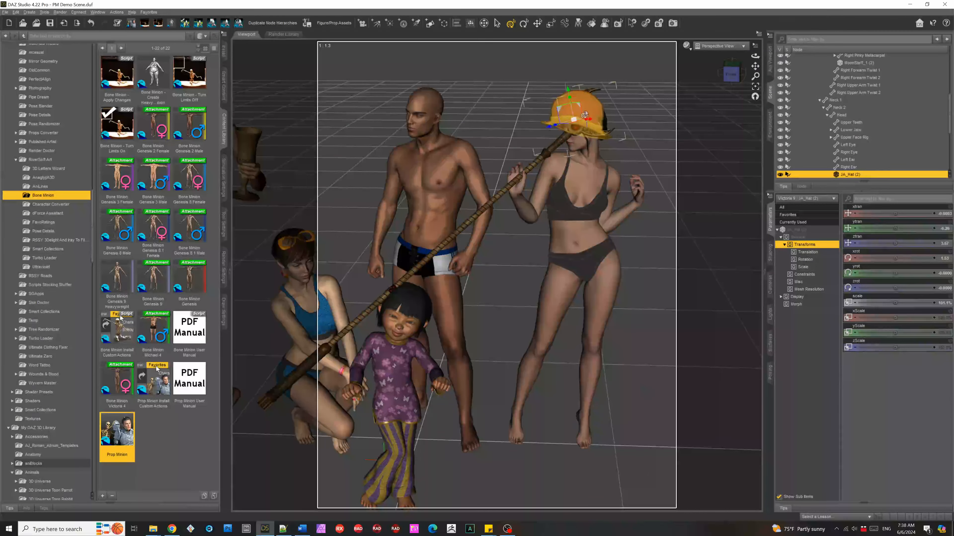
pyautogui.scroll(-2, 846, 154)
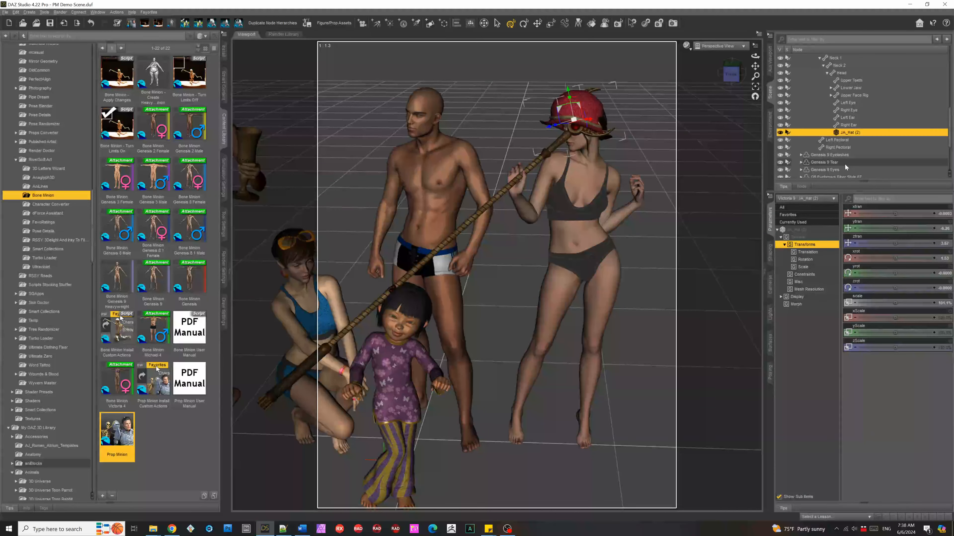
pyautogui.scroll(3, 823, 143)
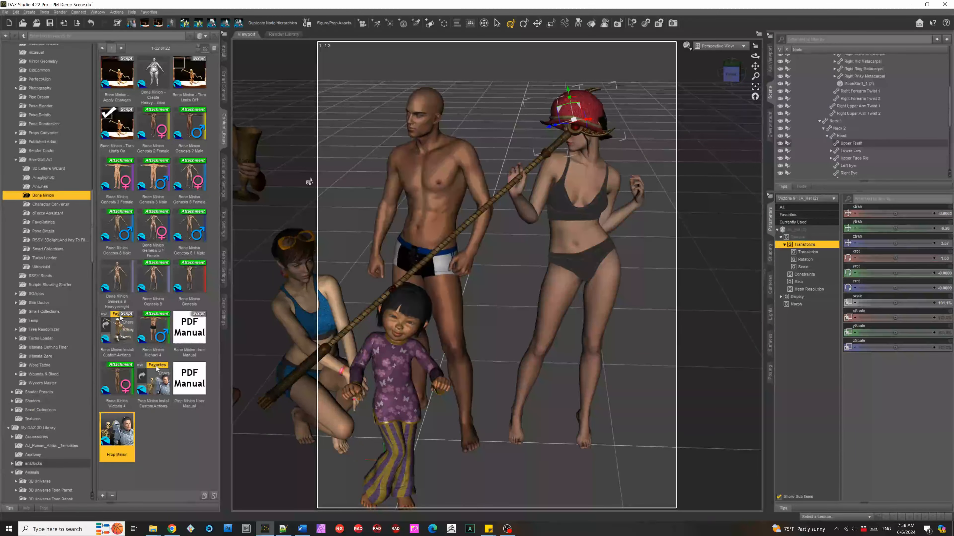
pyautogui.click(731, 74)
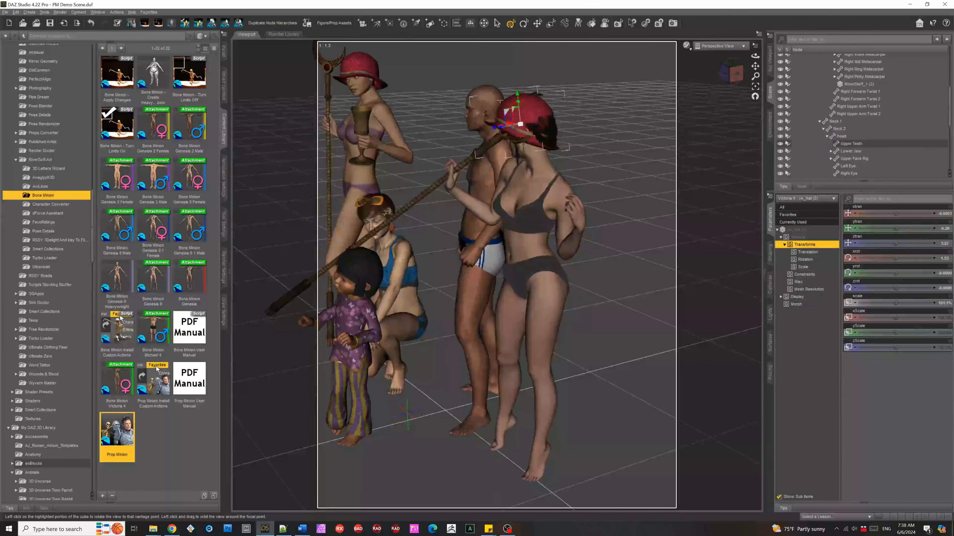
pyautogui.scroll(6, 826, 127)
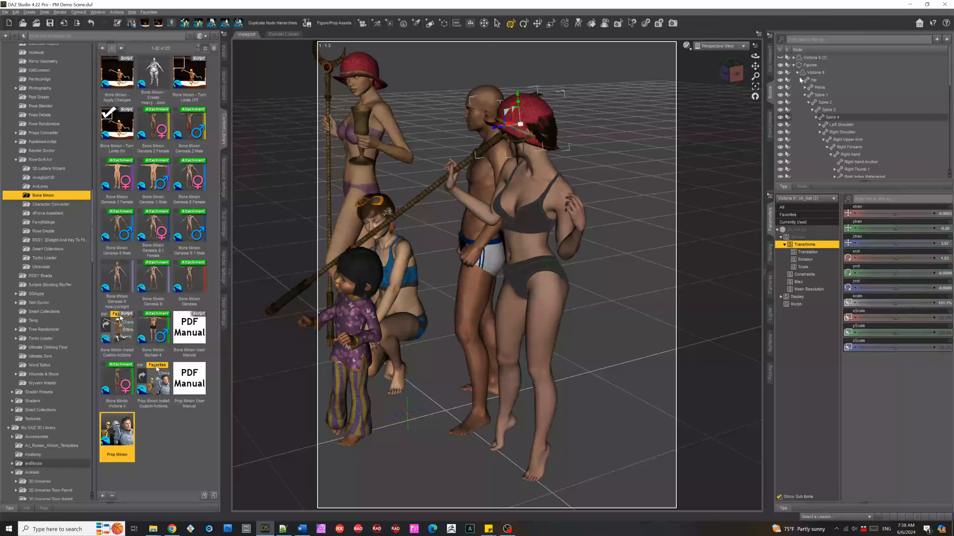
pyautogui.click(530, 117)
pyautogui.click(733, 71)
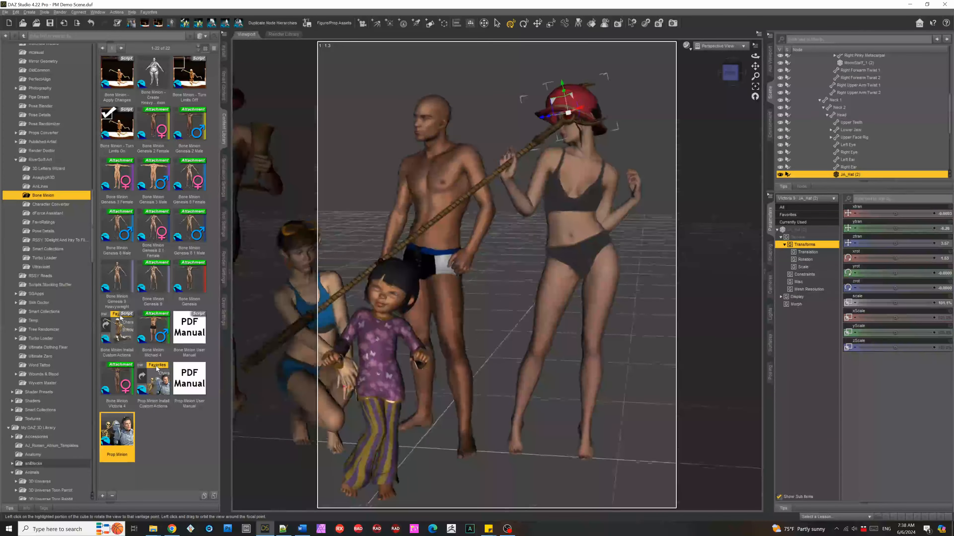
pyautogui.moveTo(733, 71); pyautogui.dragTo(687, 84)
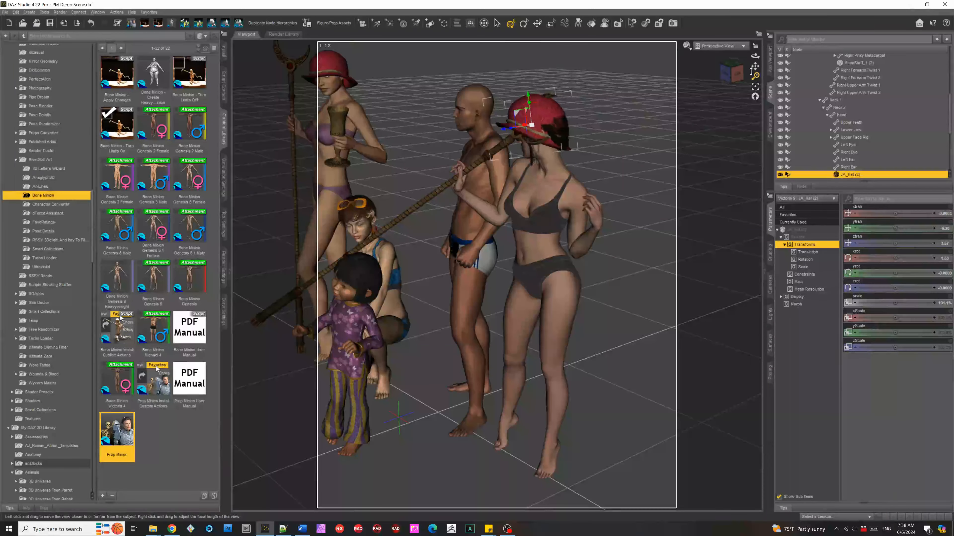
pyautogui.click(732, 72)
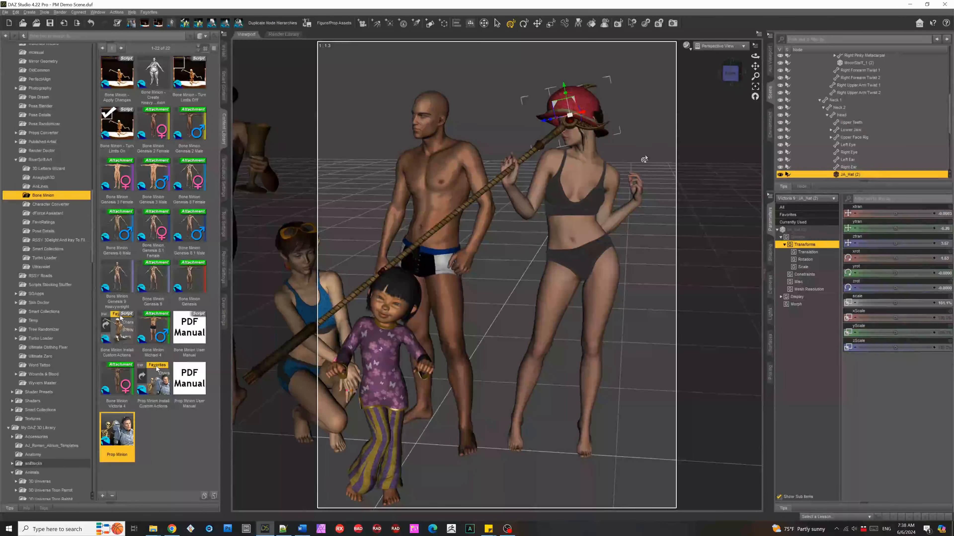
# Delete all props and accessories from Victoria 9 with Prop Minion and collapse the figure's hierarchy
pyautogui.scroll(8, 821, 162)
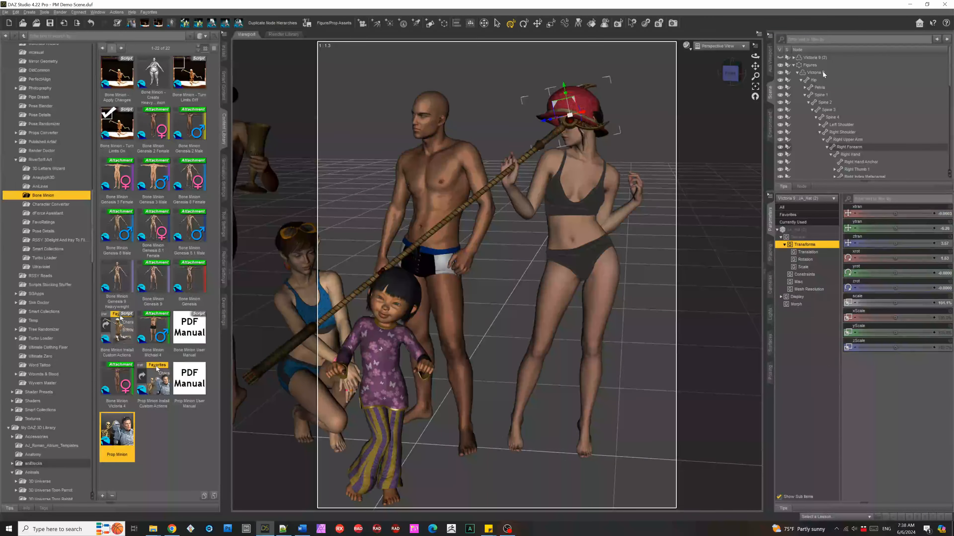
pyautogui.click(815, 73)
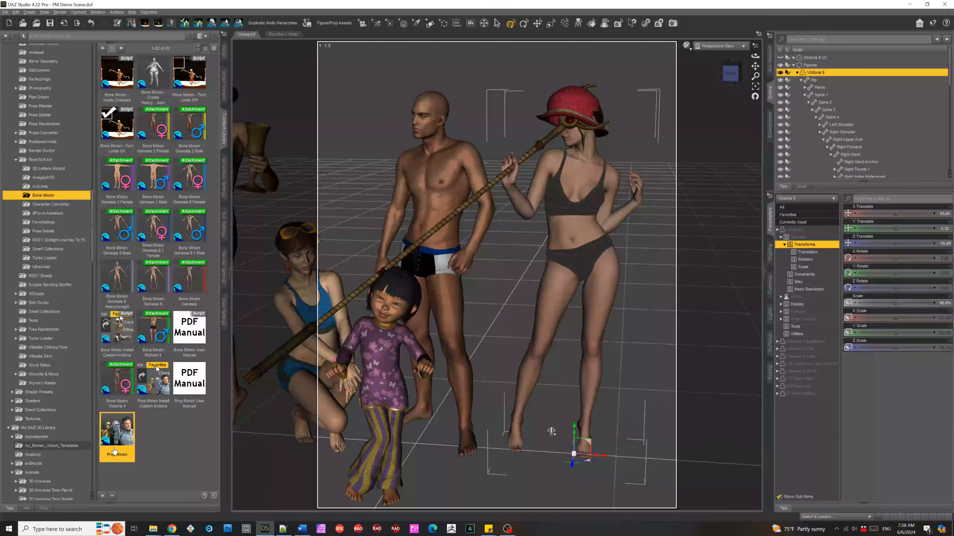
pyautogui.doubleClick(116, 450)
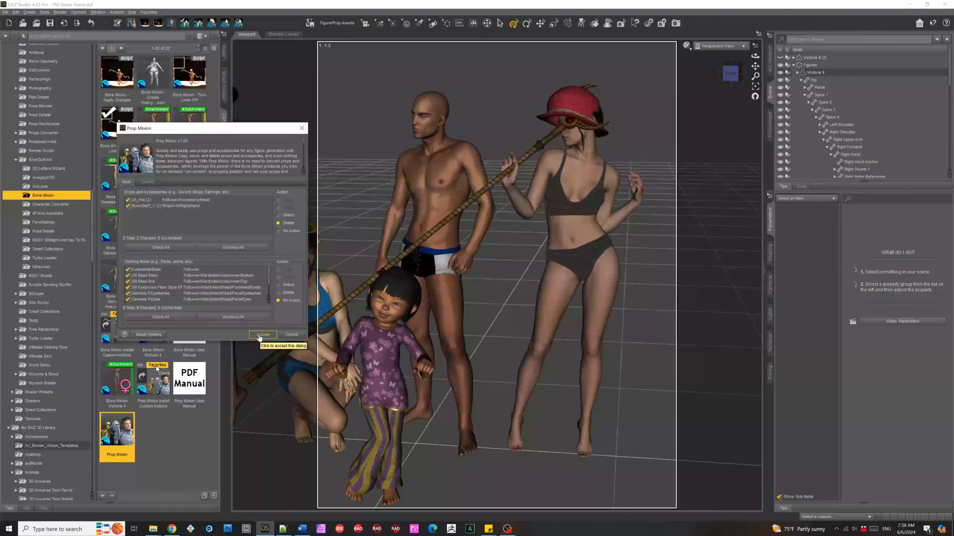
pyautogui.click(260, 335)
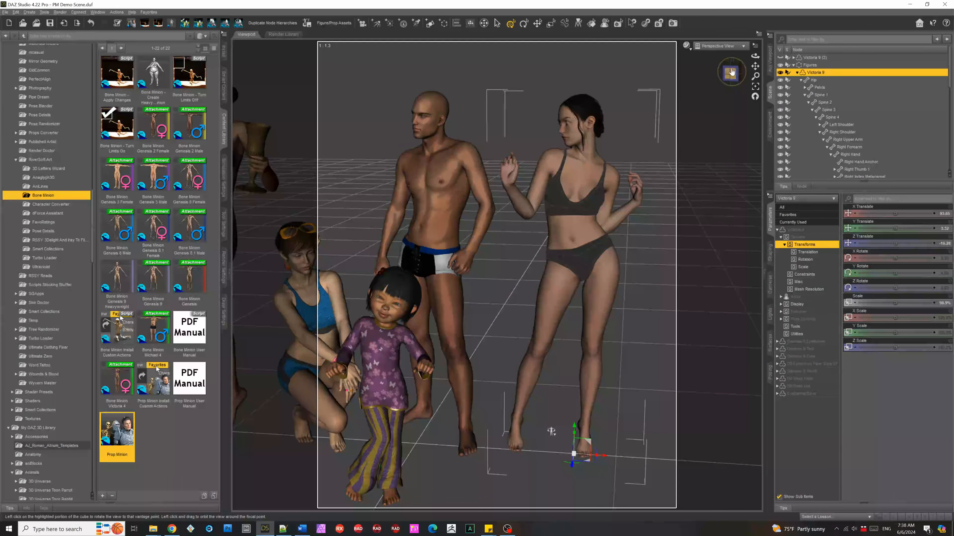
pyautogui.moveTo(730, 71); pyautogui.dragTo(715, 74)
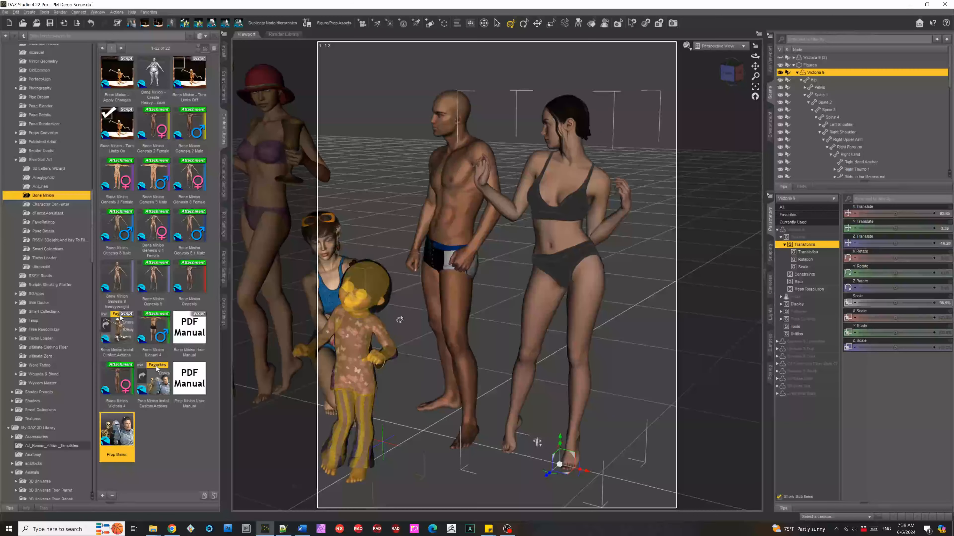
pyautogui.click(797, 72)
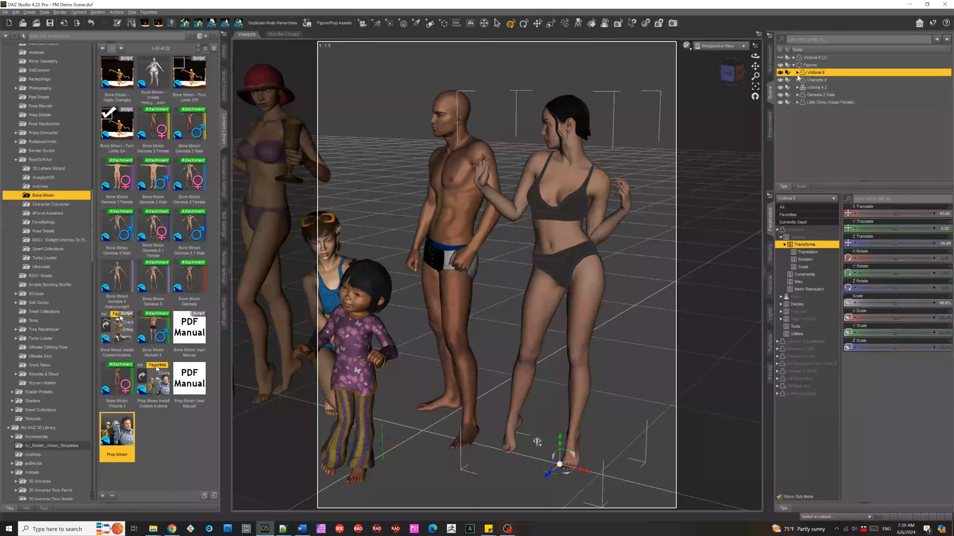
# Select Charlotte 8 as the source and Victoria 9 as the target figure, and start Prop Minion
pyautogui.click(831, 79)
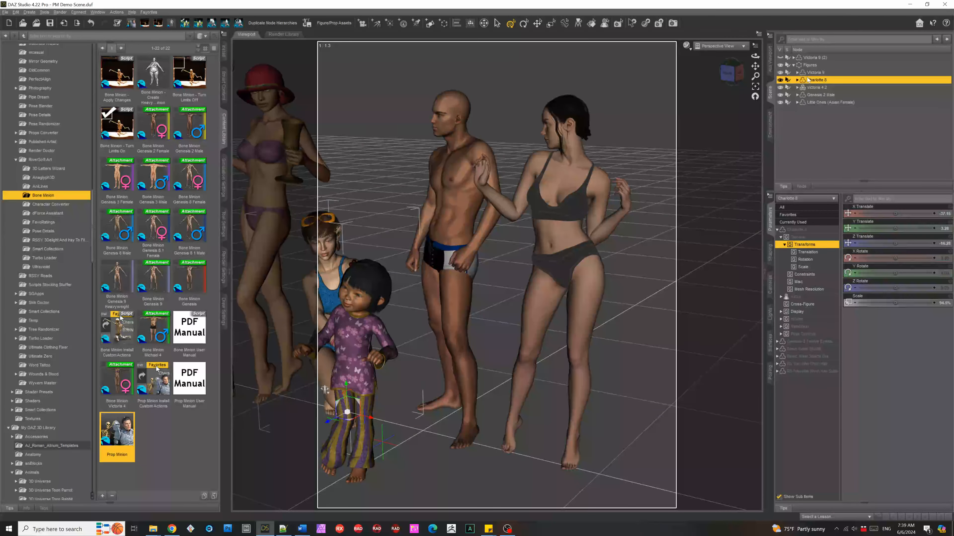
pyautogui.keyDown('ctrl'); pyautogui.click(813, 73); pyautogui.keyUp('ctrl')
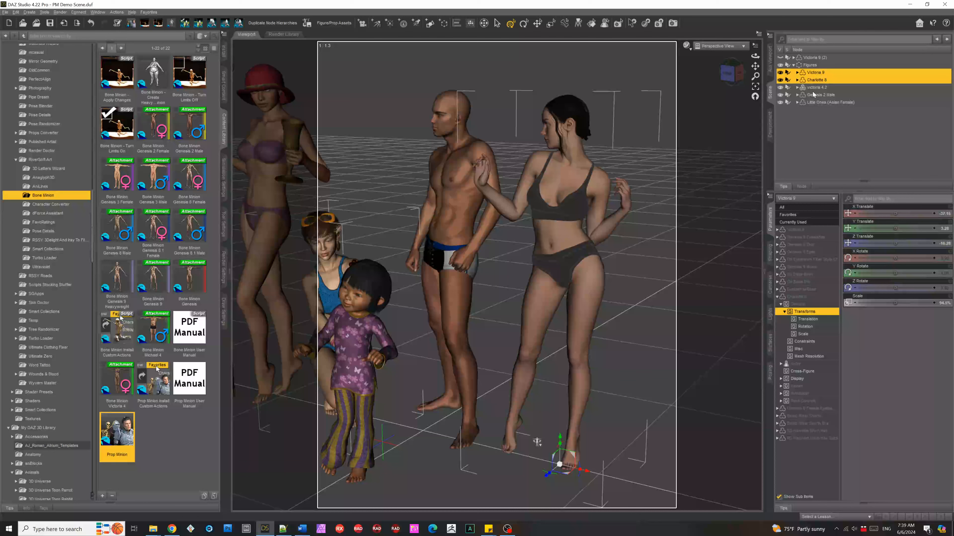
pyautogui.keyDown('ctrl'); pyautogui.click(822, 73); pyautogui.keyUp('ctrl')
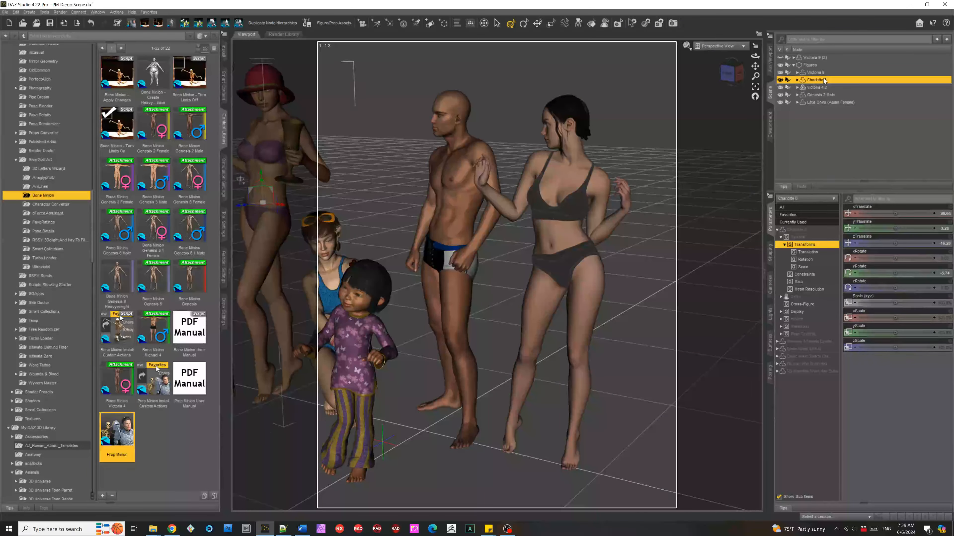
pyautogui.keyDown('ctrl'); pyautogui.click(822, 73); pyautogui.keyUp('ctrl')
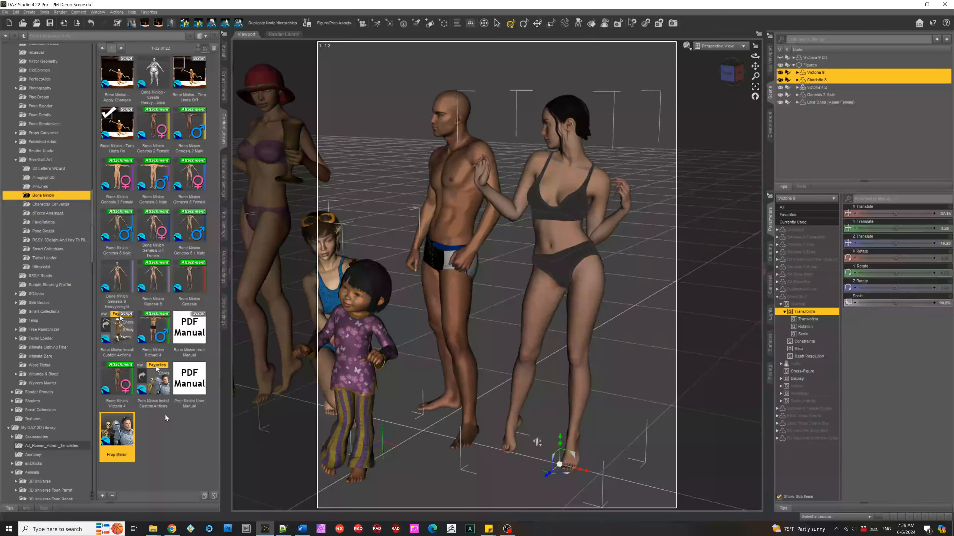
pyautogui.doubleClick(120, 430)
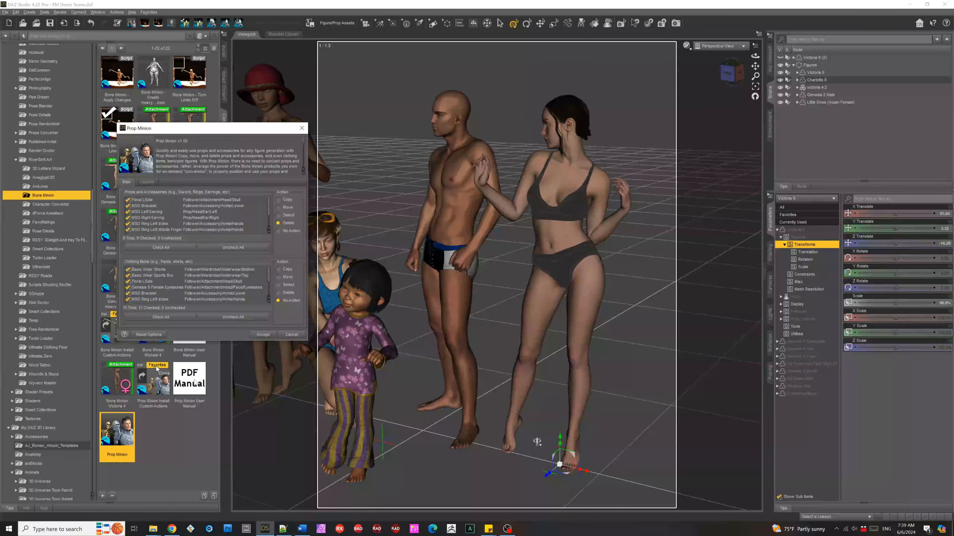
# Copy all listed props and accessories from Charlotte 8 to Victoria 9, with only Basic Wear Shorts and Basic Wear Sports Bra as clothing
pyautogui.click(288, 199)
pyautogui.scroll(-1, 207, 218)
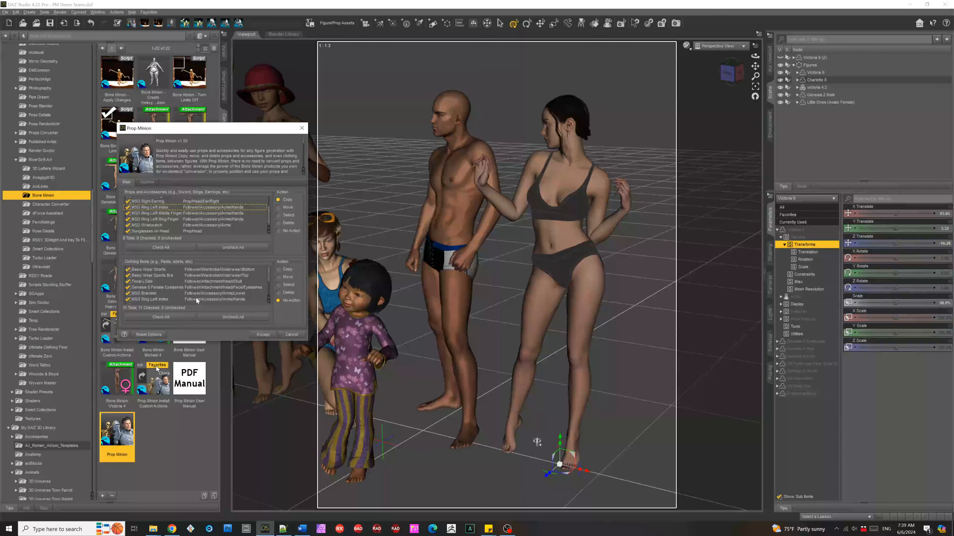
pyautogui.click(147, 281)
pyautogui.scroll(-2, 193, 288)
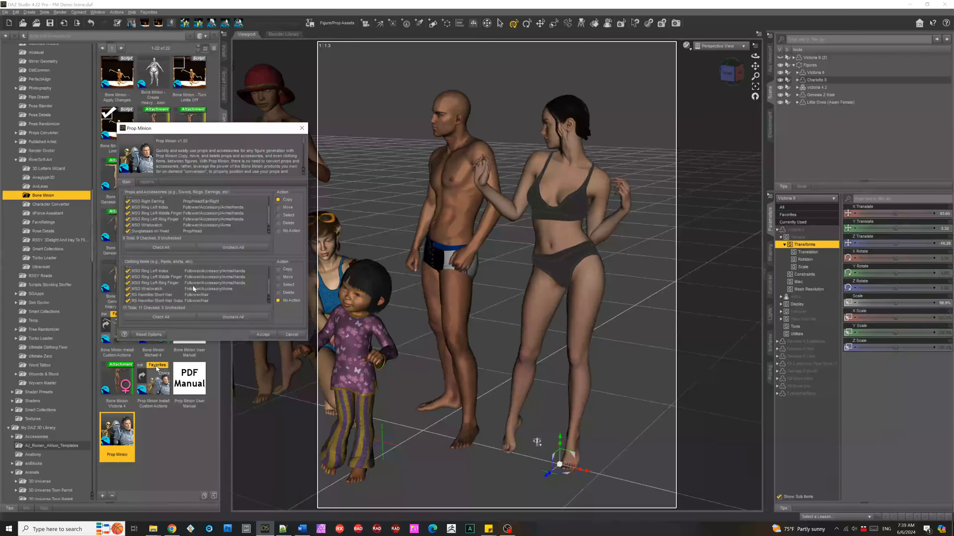
pyautogui.keyDown('shift'); pyautogui.click(163, 301); pyautogui.keyUp('shift')
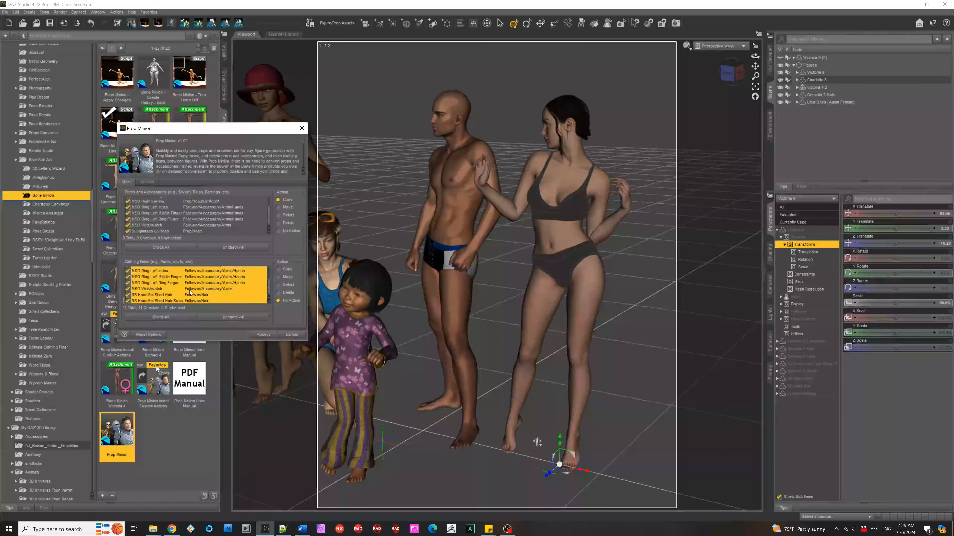
pyautogui.press('space')
pyautogui.scroll(2, 190, 290)
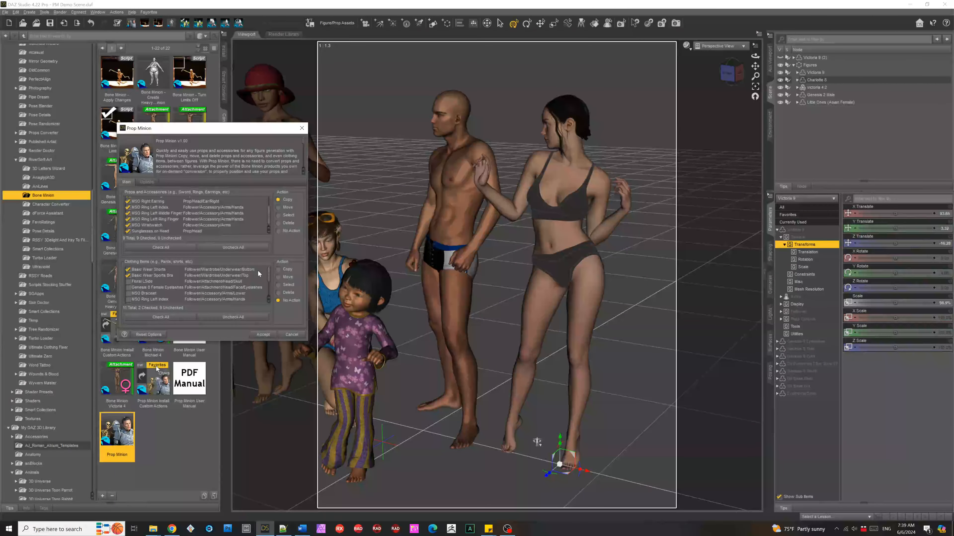
pyautogui.click(281, 270)
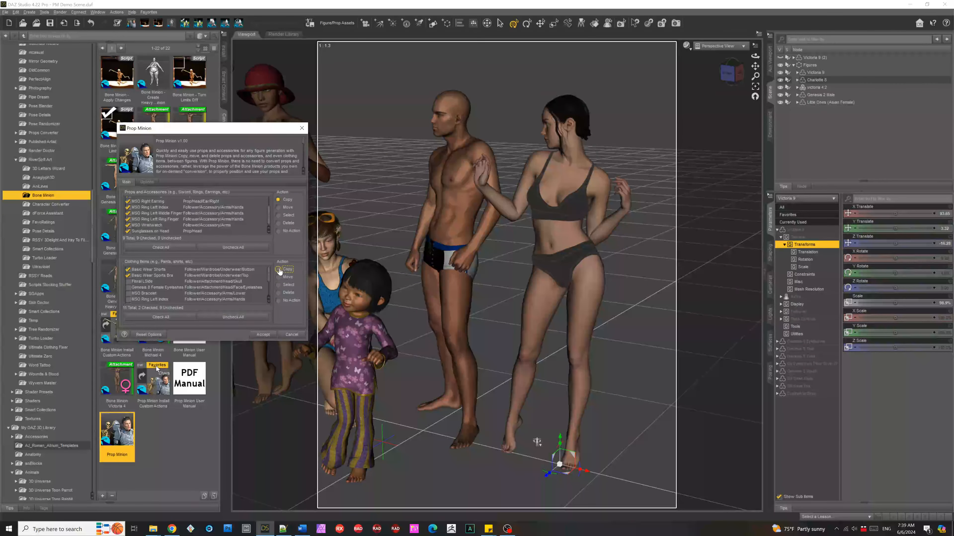
pyautogui.click(262, 334)
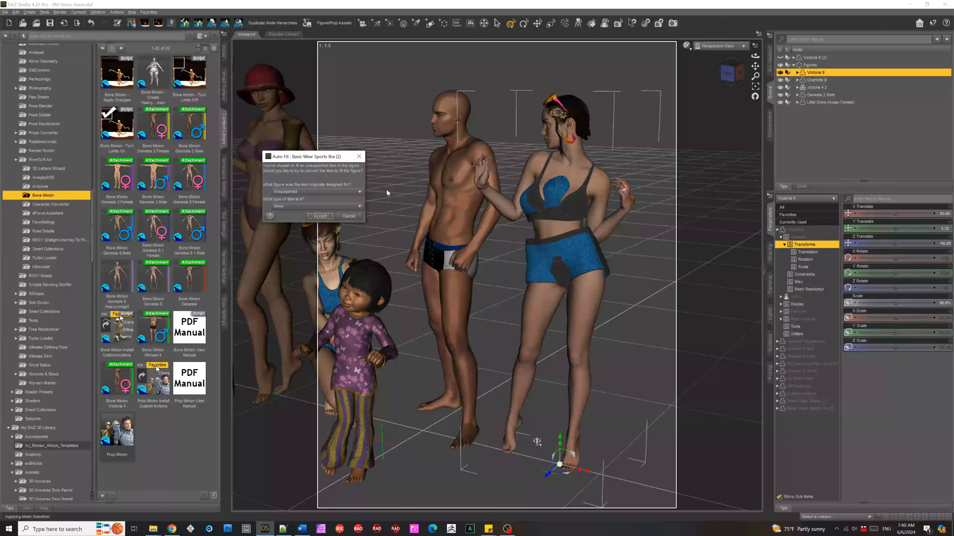
# Auto-Fit the Basic Wear Sports Bra as a Genesis 8 Female item using the Bodysuit Tight Template
pyautogui.click(315, 193)
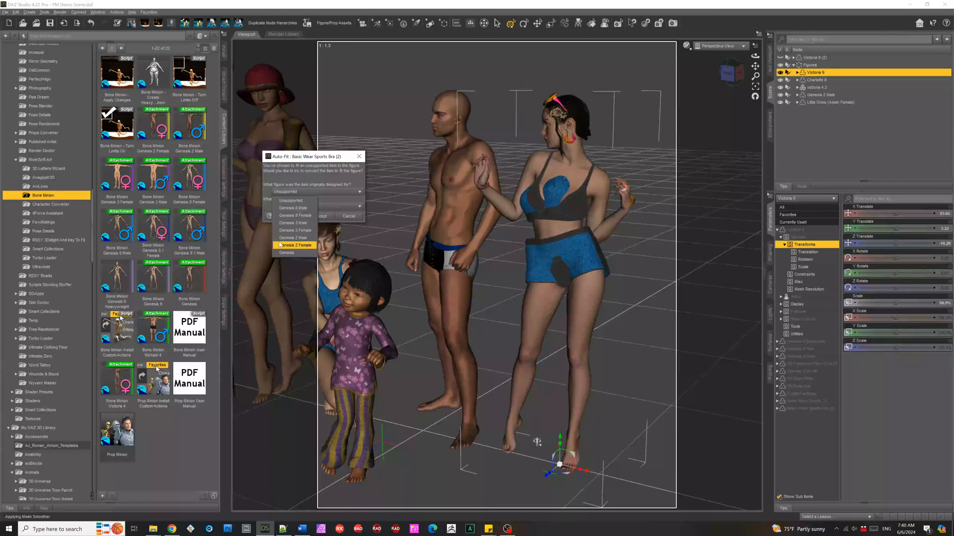
pyautogui.click(295, 216)
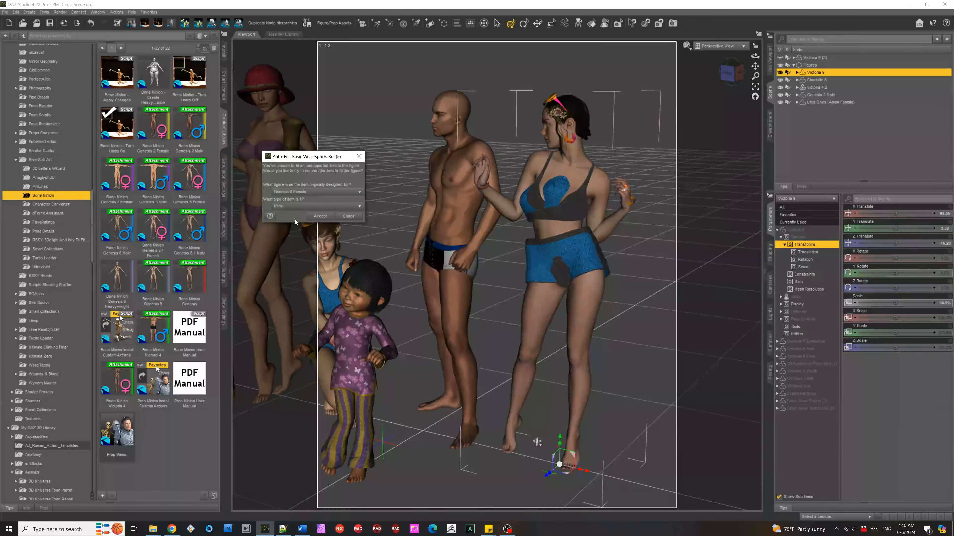
pyautogui.click(307, 207)
pyautogui.moveTo(287, 227)
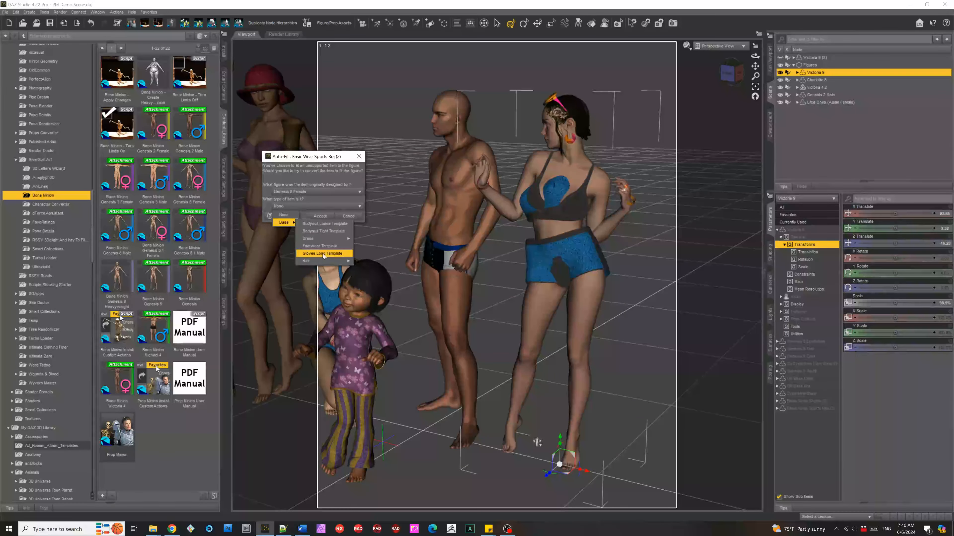
pyautogui.click(323, 231)
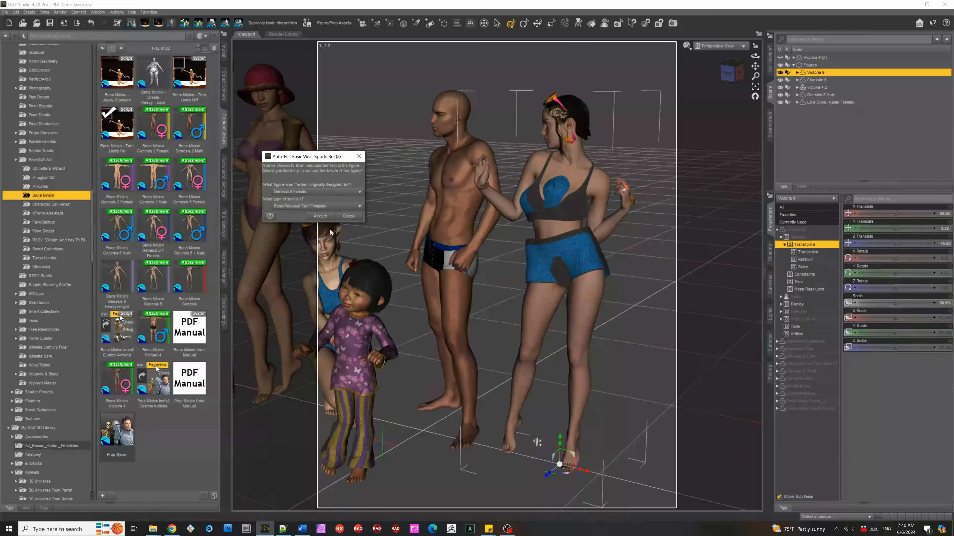
pyautogui.click(322, 217)
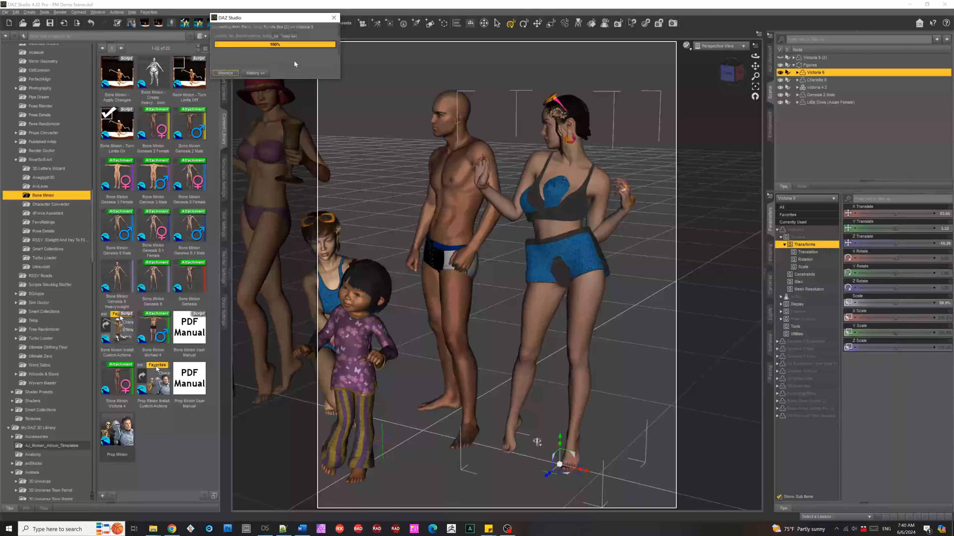
# Auto-Fit the Basic Wear Shorts as a Genesis 8 Female item using the Bodysuit Tight Template
pyautogui.click(312, 192)
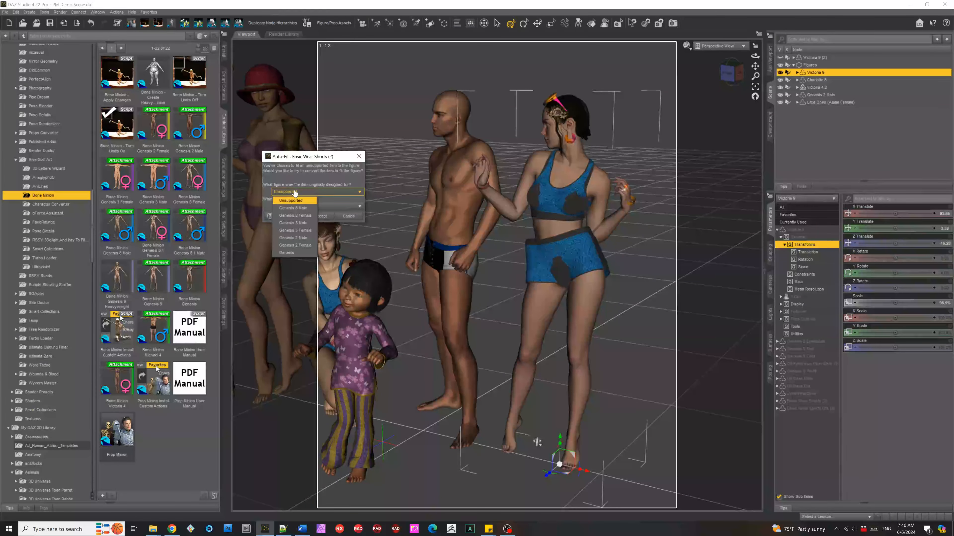
pyautogui.click(311, 212)
pyautogui.click(312, 192)
pyautogui.click(305, 215)
pyautogui.click(300, 206)
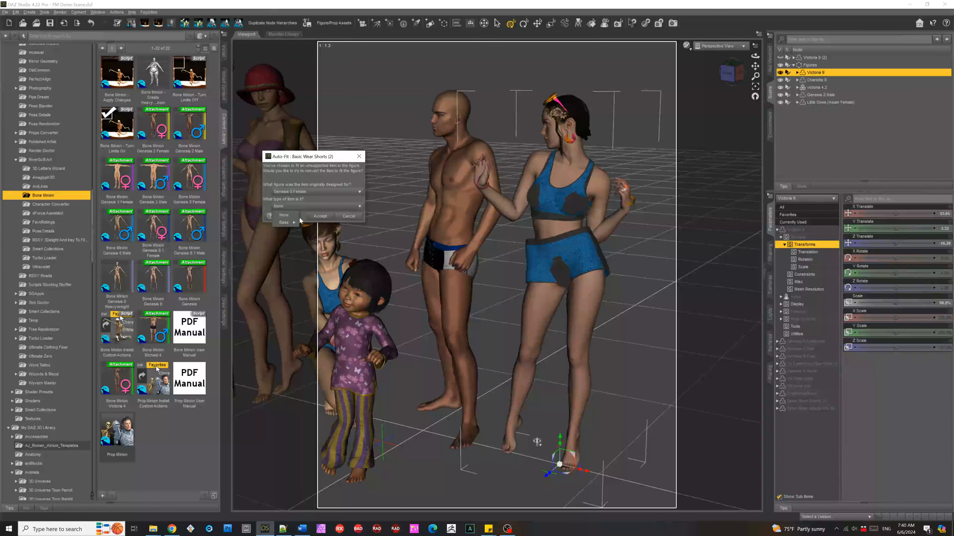
pyautogui.click(310, 231)
pyautogui.click(319, 216)
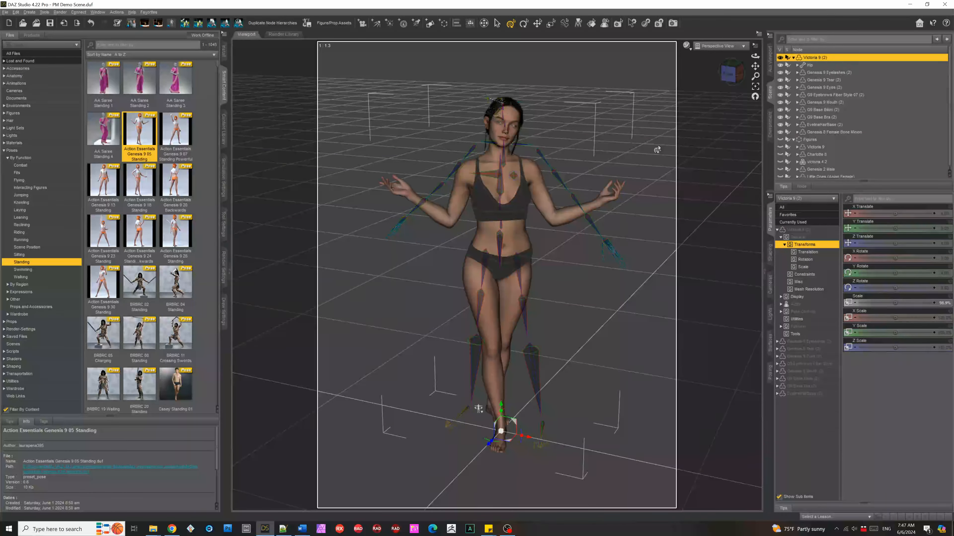
# Load the Lethal Whisper !Full outfit onto the Genesis 8 Female Bone Minion attached to Victoria 9 (2)
pyautogui.click(833, 133)
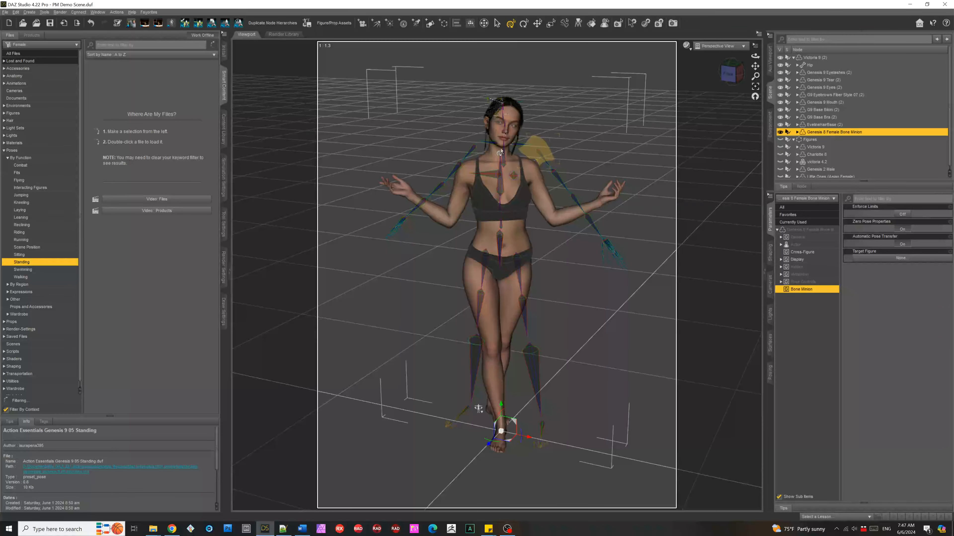
pyautogui.click(34, 37)
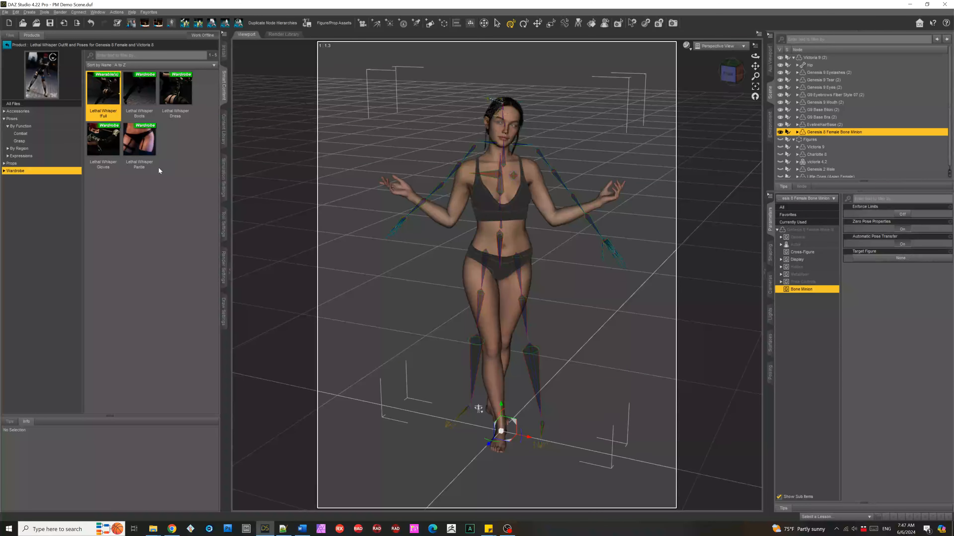
pyautogui.click(29, 135)
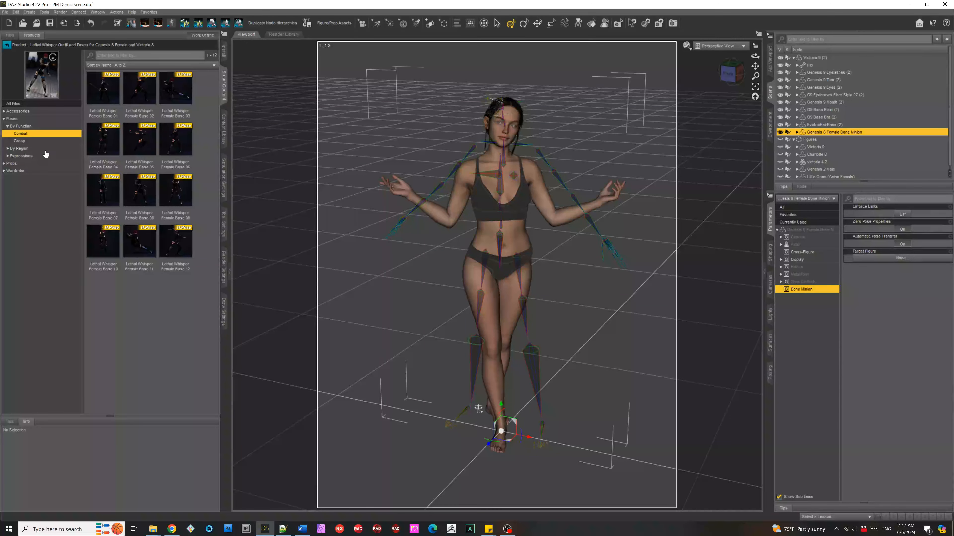
pyautogui.click(18, 171)
pyautogui.click(36, 164)
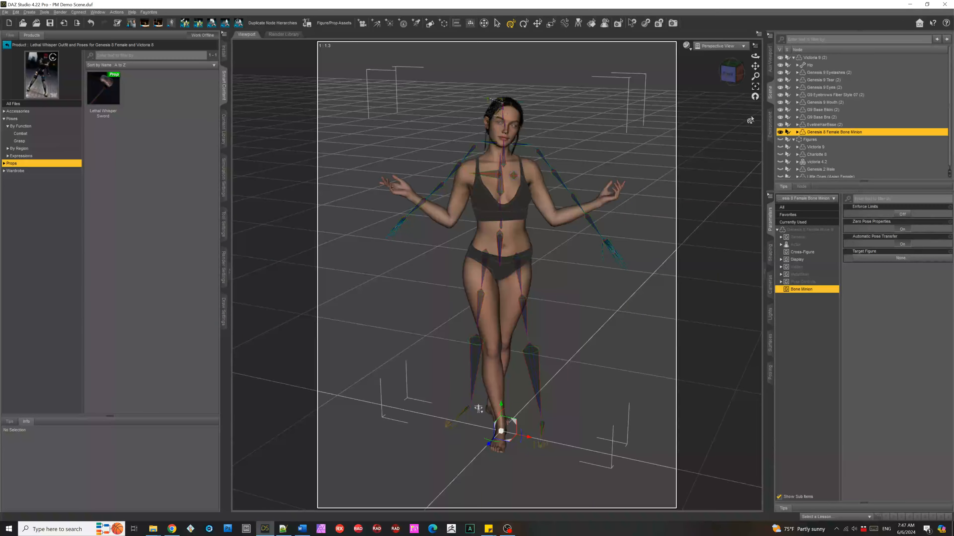
pyautogui.click(34, 172)
pyautogui.doubleClick(106, 99)
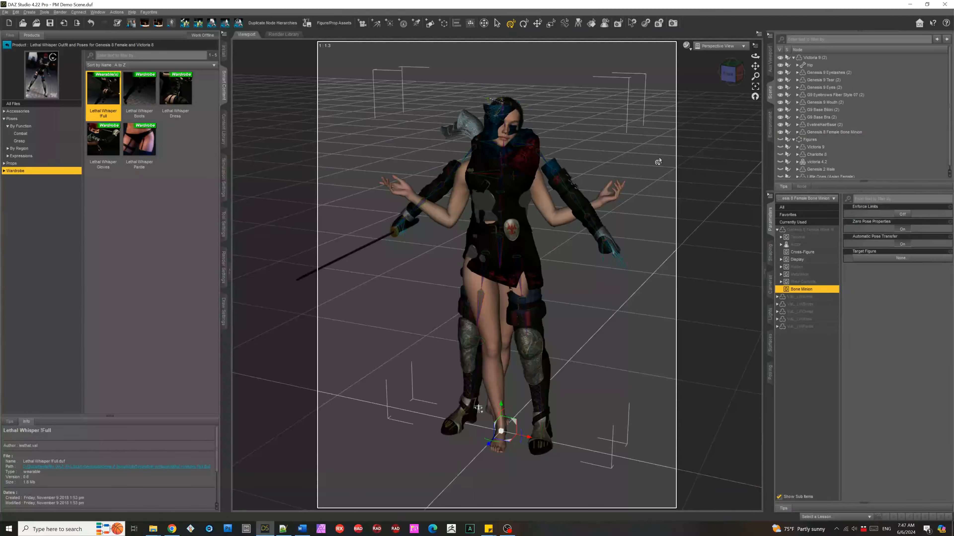
# With Prop Minion, copy the sword from the Genesis 8 Female Bone Minion to Victoria 9 and delete the Bone Minion's clothing
pyautogui.click(224, 140)
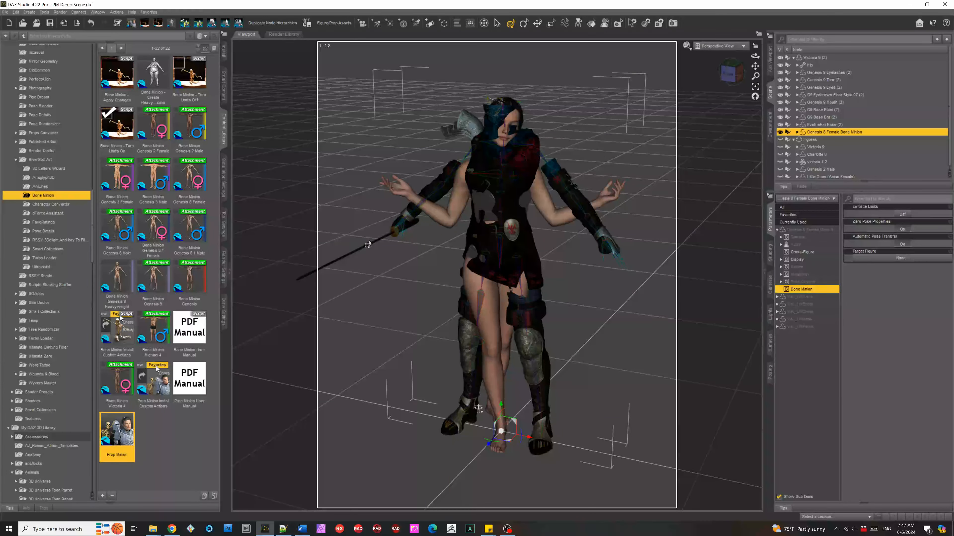
pyautogui.click(373, 247)
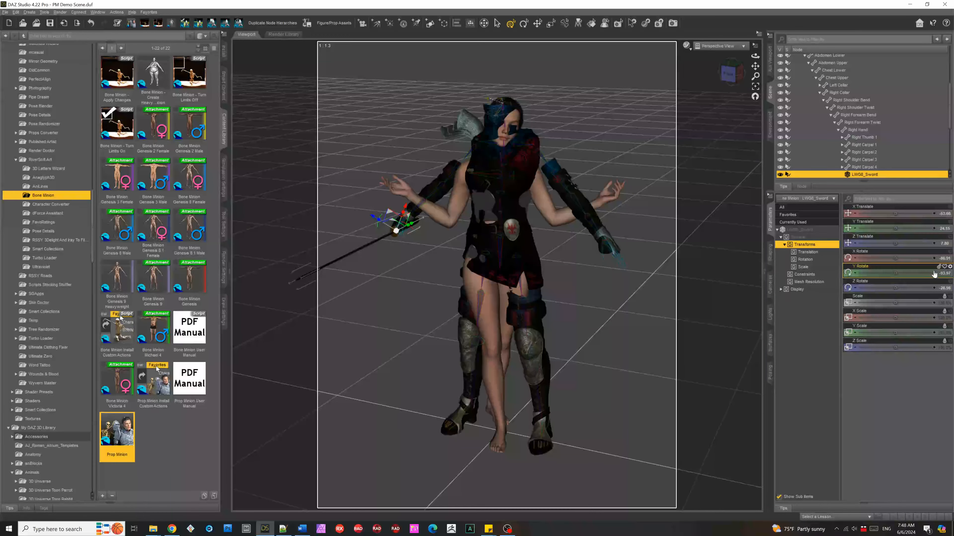
pyautogui.scroll(3, 832, 85)
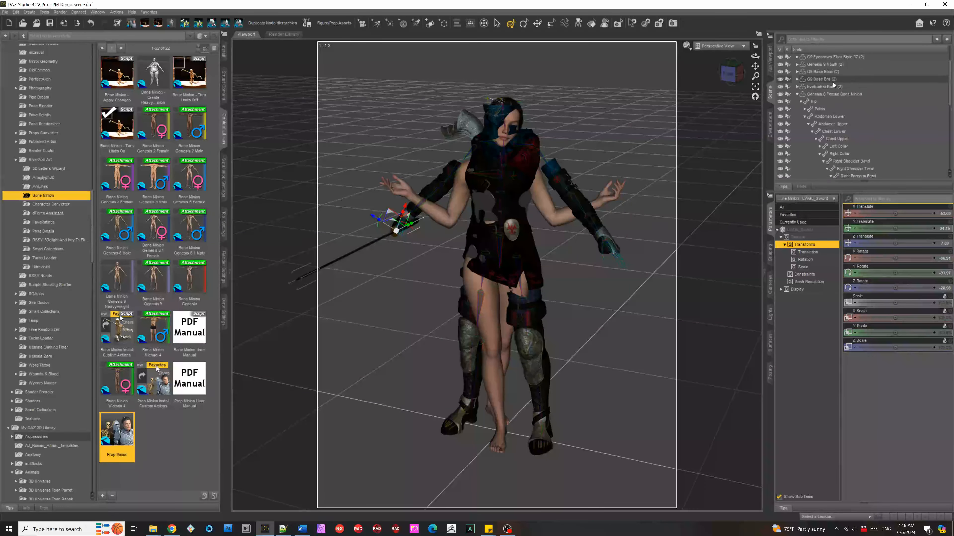
pyautogui.click(834, 94)
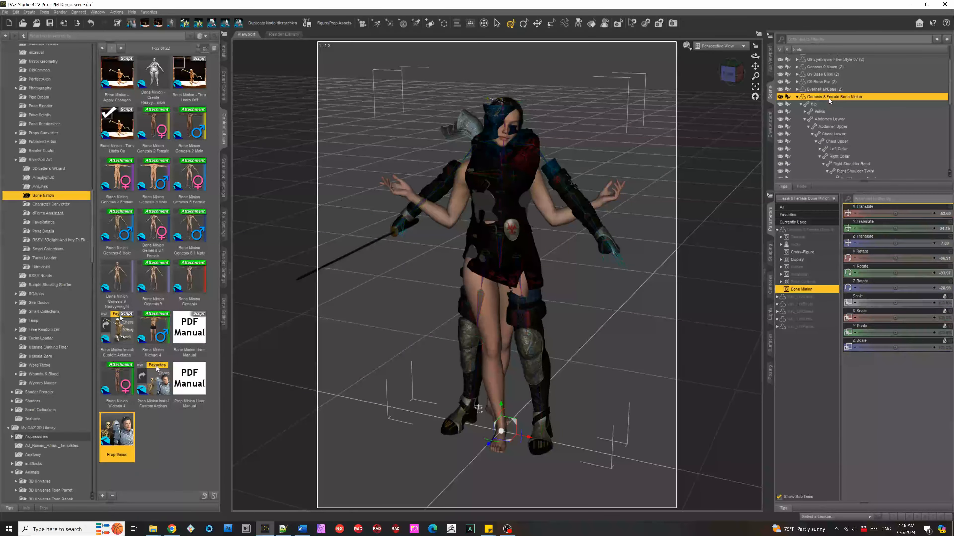
pyautogui.doubleClick(111, 435)
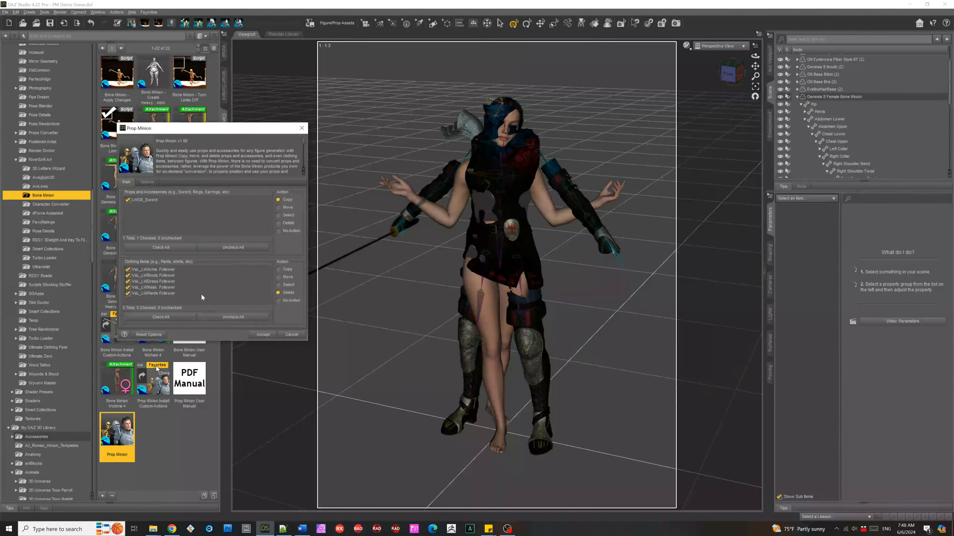
pyautogui.click(262, 338)
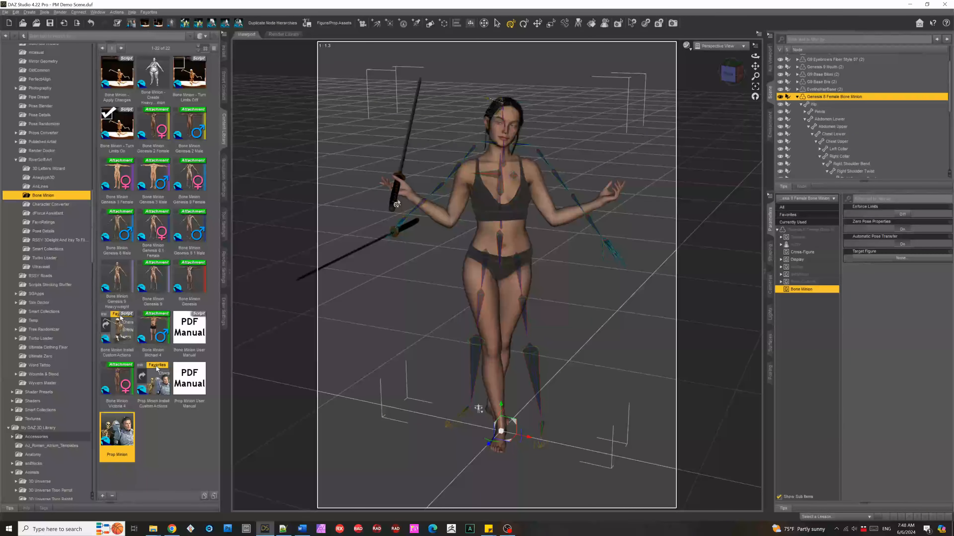
# Collapse the Bone Minion's hierarchy and apply the Lethal Whisper Female Base 01 combat pose to it
pyautogui.click(797, 97)
pyautogui.click(225, 97)
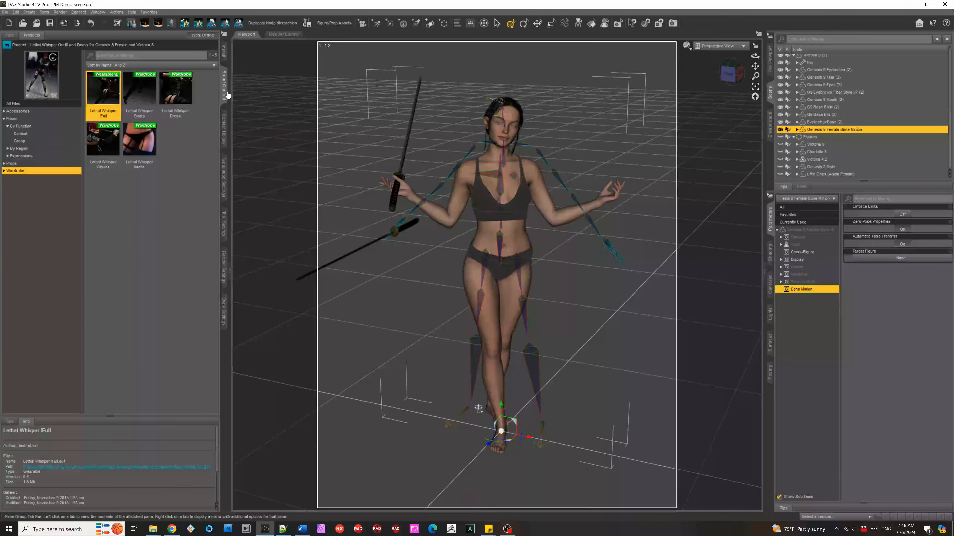
pyautogui.click(21, 134)
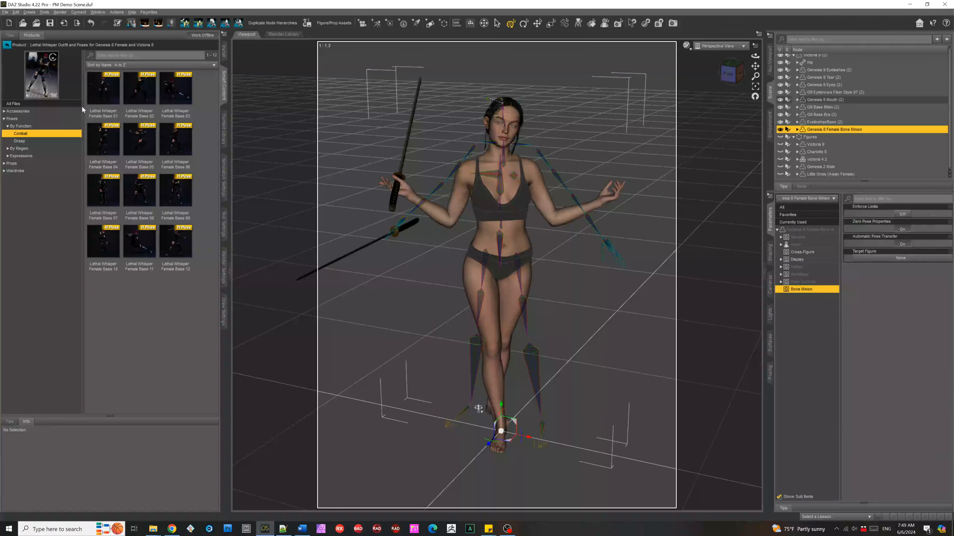
pyautogui.click(106, 87)
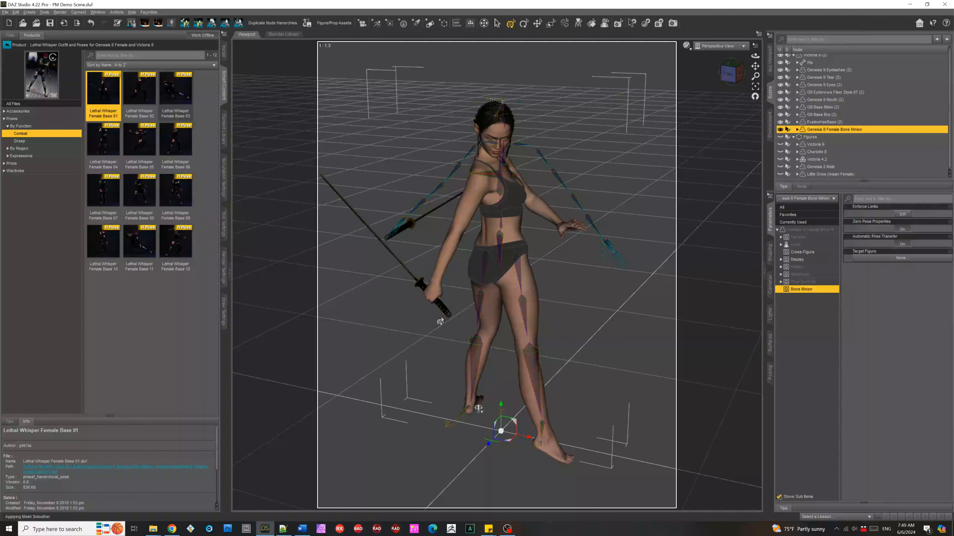
# Try the Lethal Whisper Female Base 02, 08, 12 and 10 combat poses one after another
pyautogui.doubleClick(141, 102)
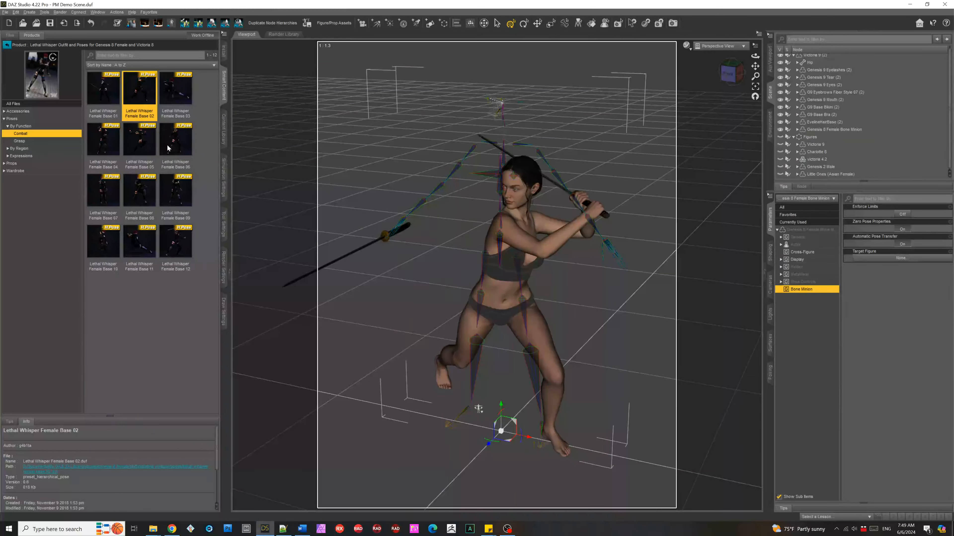
pyautogui.doubleClick(141, 206)
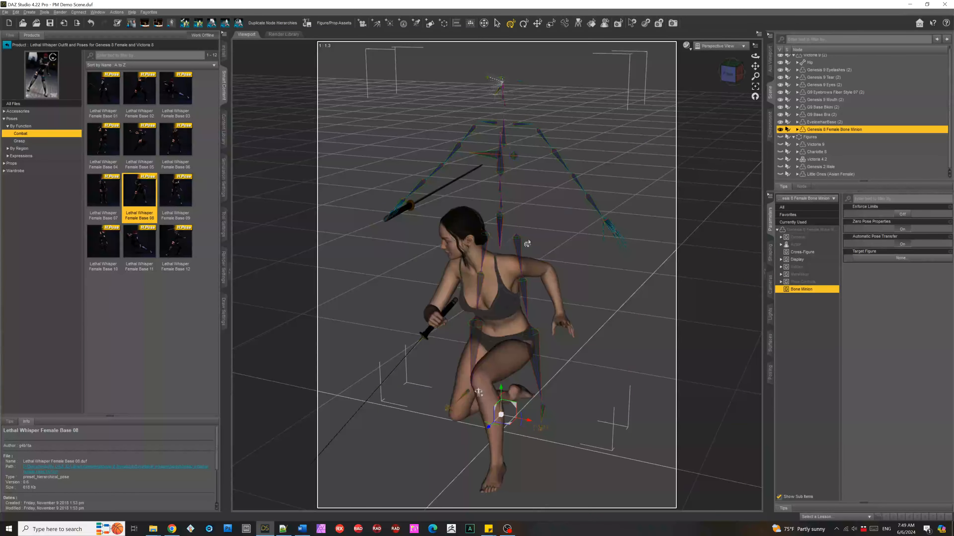
pyautogui.click(176, 257)
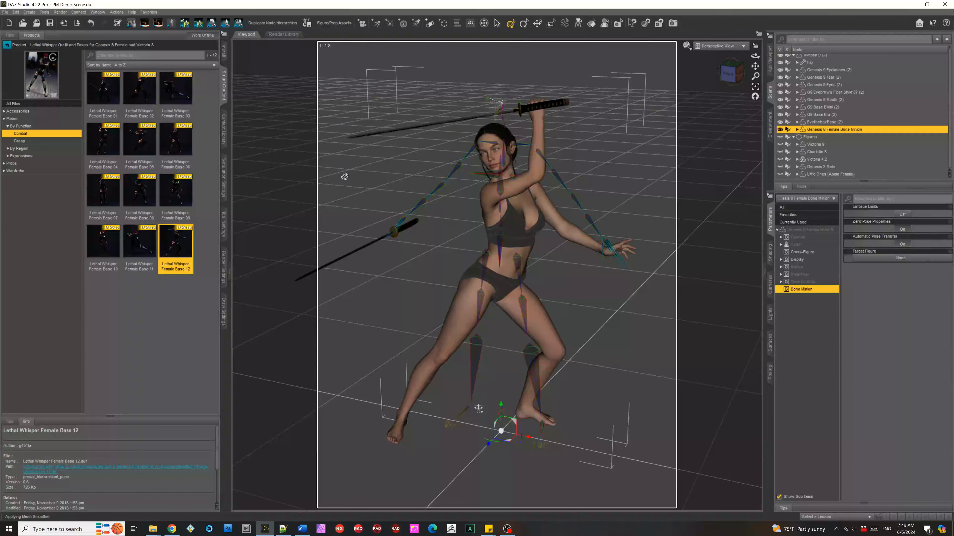
pyautogui.doubleClick(119, 250)
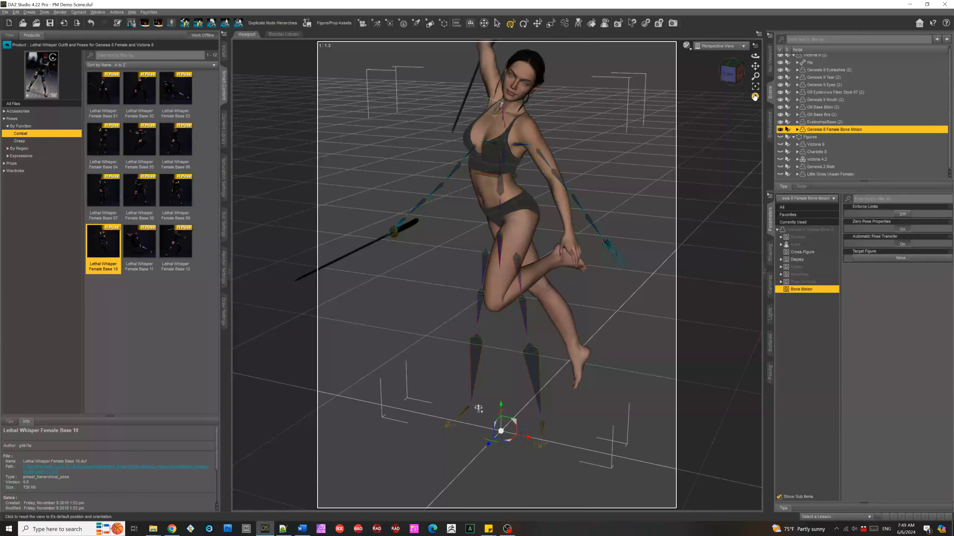
# Frame Victoria 9 (2), apply the Lethal Whisper Female Base 03 pose through the Bone Minion, and inspect the sword grip from the side
pyautogui.click(815, 56)
pyautogui.click(755, 87)
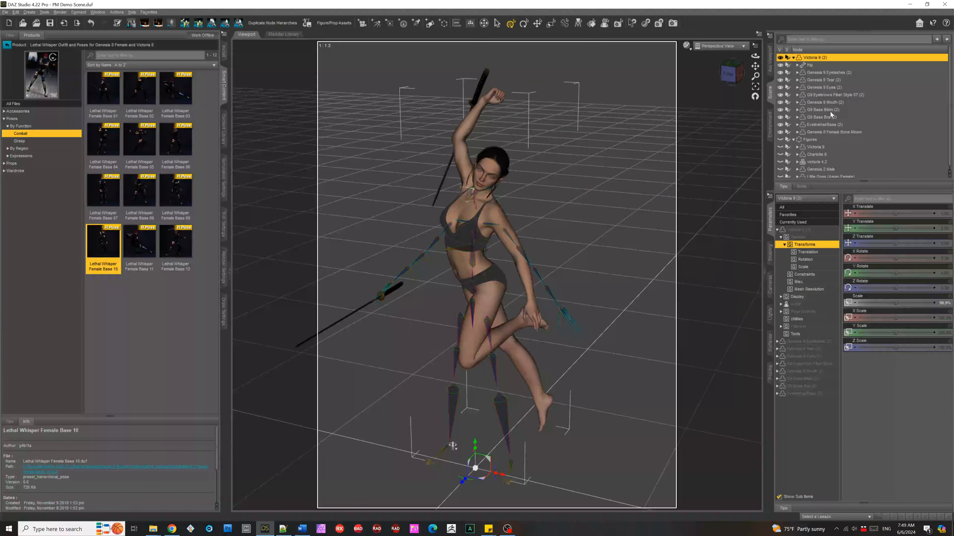
pyautogui.click(823, 132)
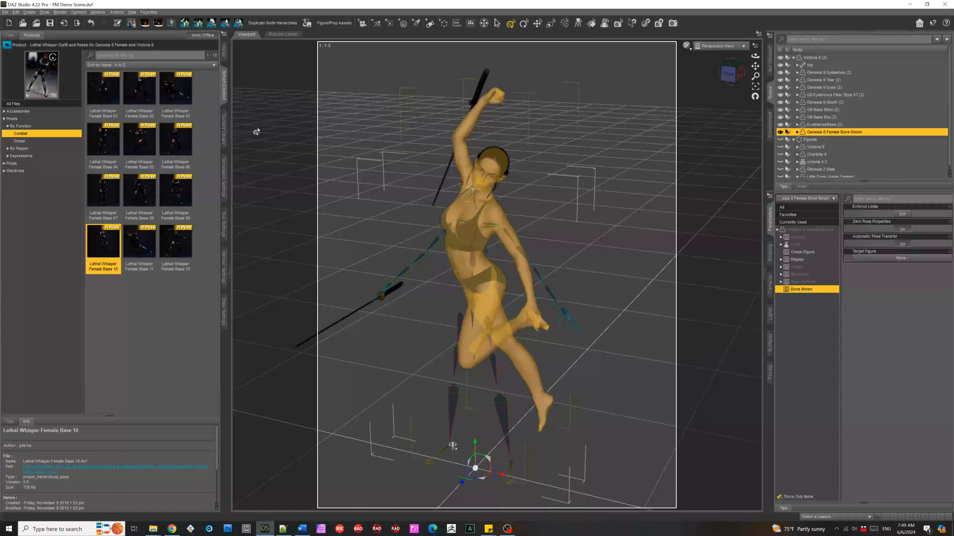
pyautogui.doubleClick(184, 94)
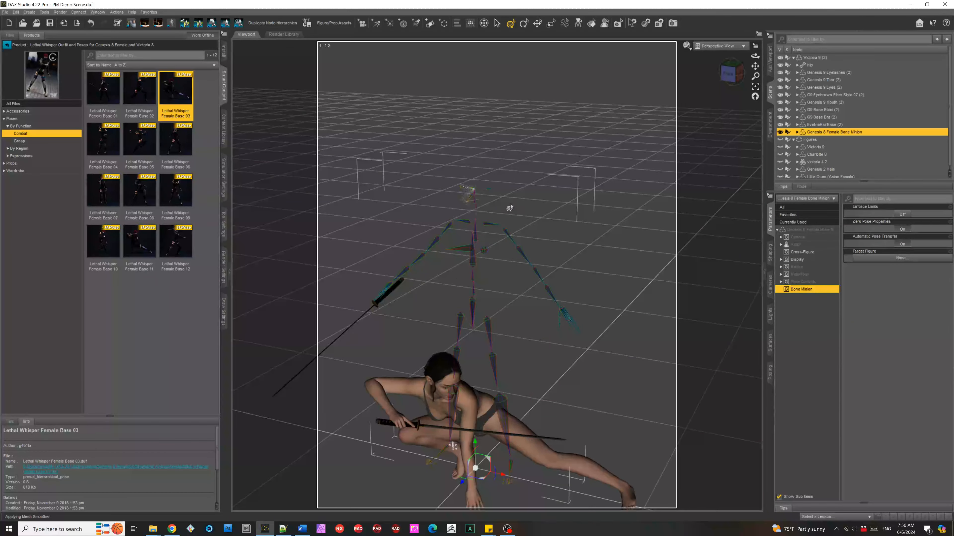
pyautogui.click(737, 80)
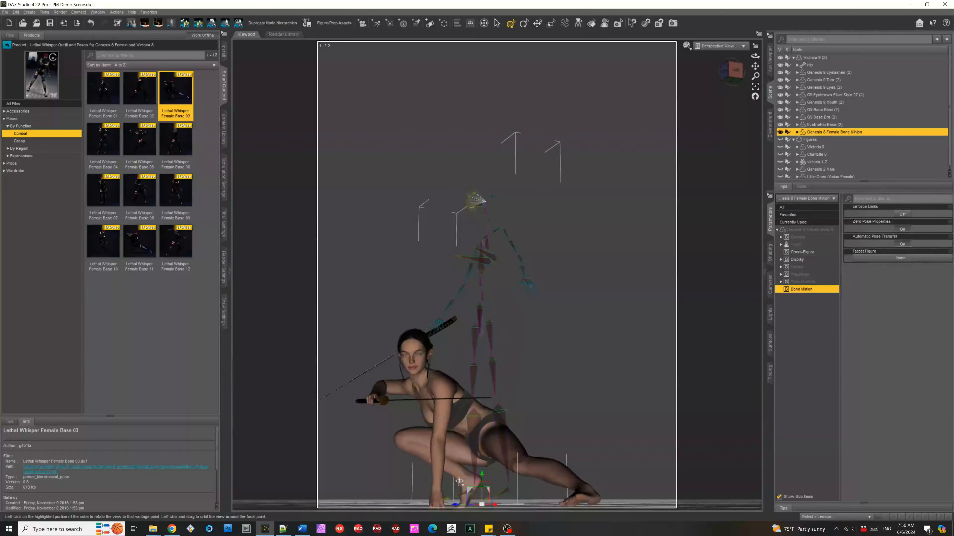
pyautogui.moveTo(735, 79); pyautogui.dragTo(714, 89)
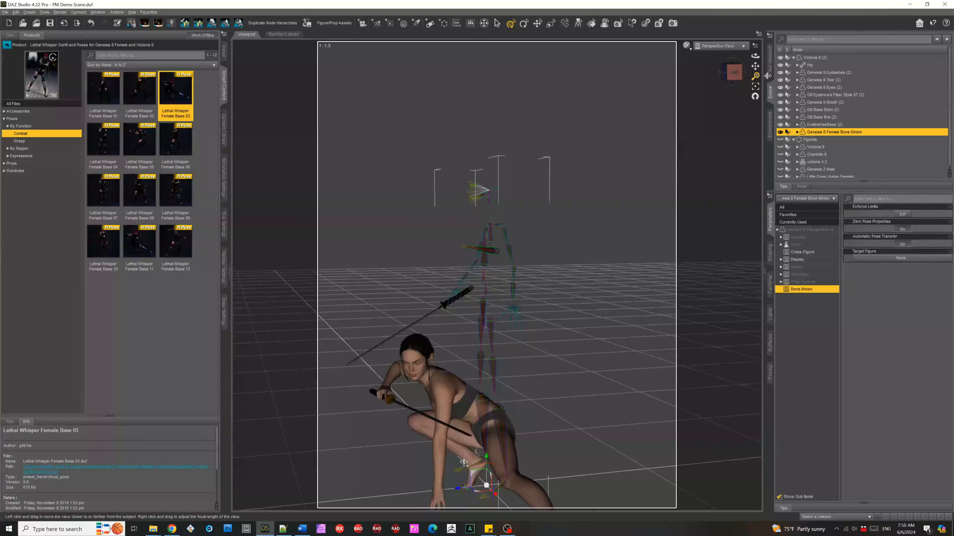